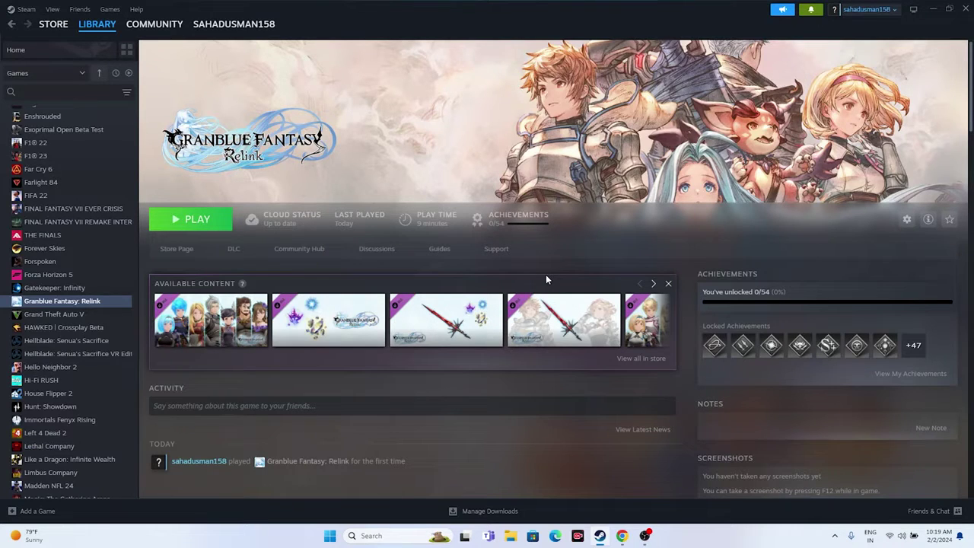
Step: Bring up the computer's power options and point out Shut down
{"action": "left_click", "coordinate": [329, 536]}
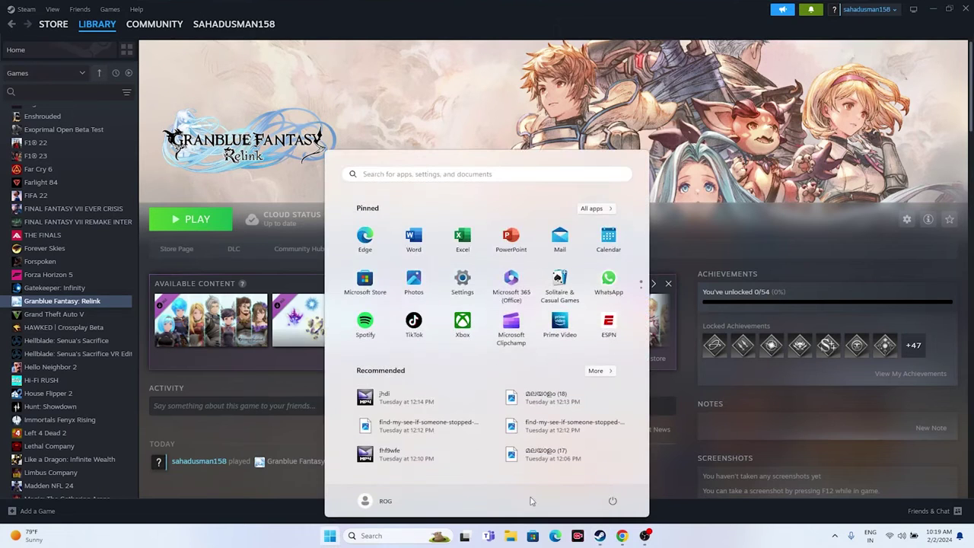
{"action": "left_click", "coordinate": [612, 502]}
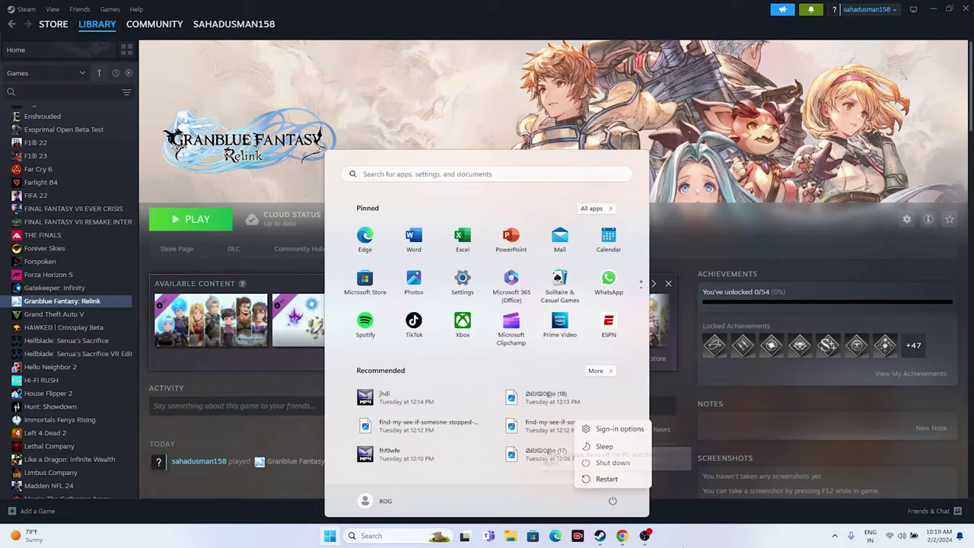
{"action": "left_click", "coordinate": [609, 463]}
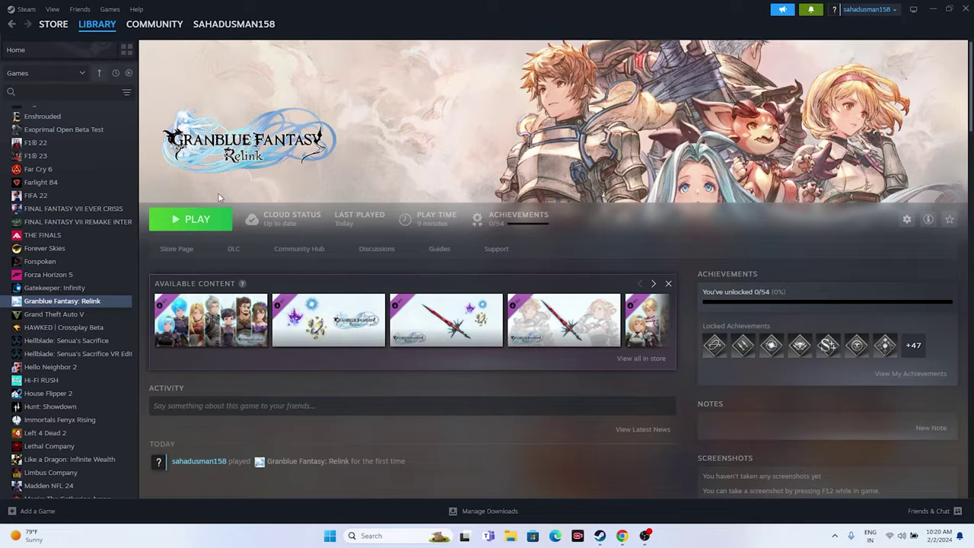
Step: Browse the installed files of Granblue Fantasy: Relink from its Steam properties, locate the granblue_fantasy_relink application, and close both windows
{"action": "right_click", "coordinate": [71, 307]}
{"action": "left_click", "coordinate": [107, 380]}
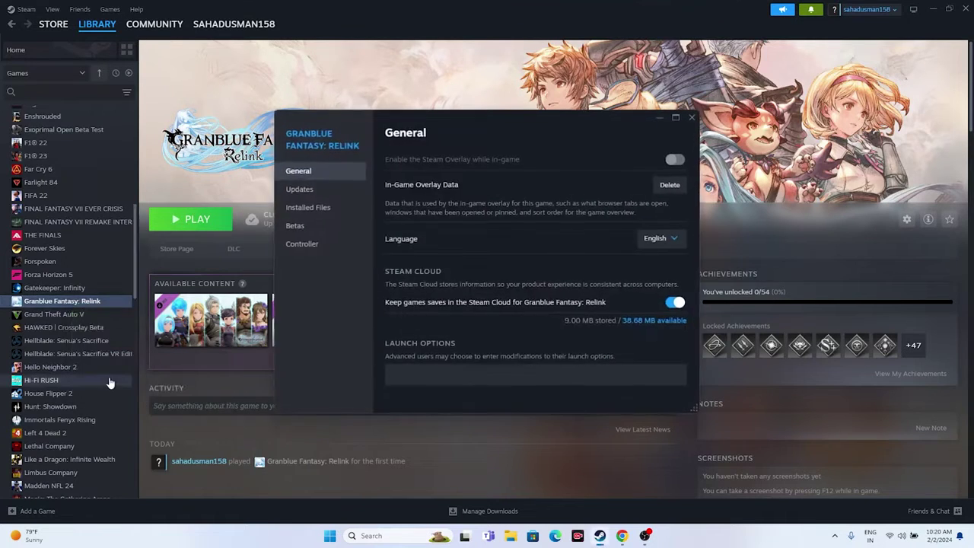
{"action": "left_click", "coordinate": [307, 208]}
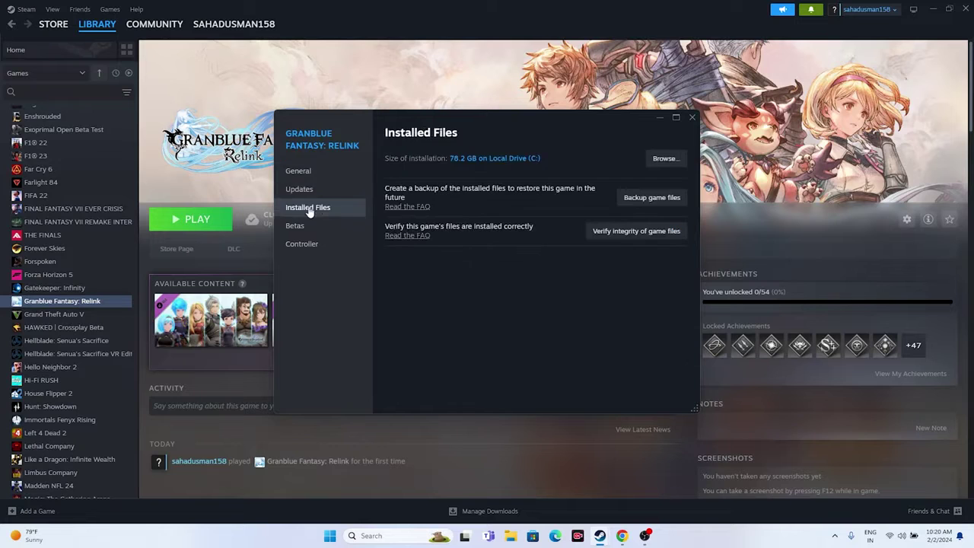
{"action": "left_click", "coordinate": [664, 160]}
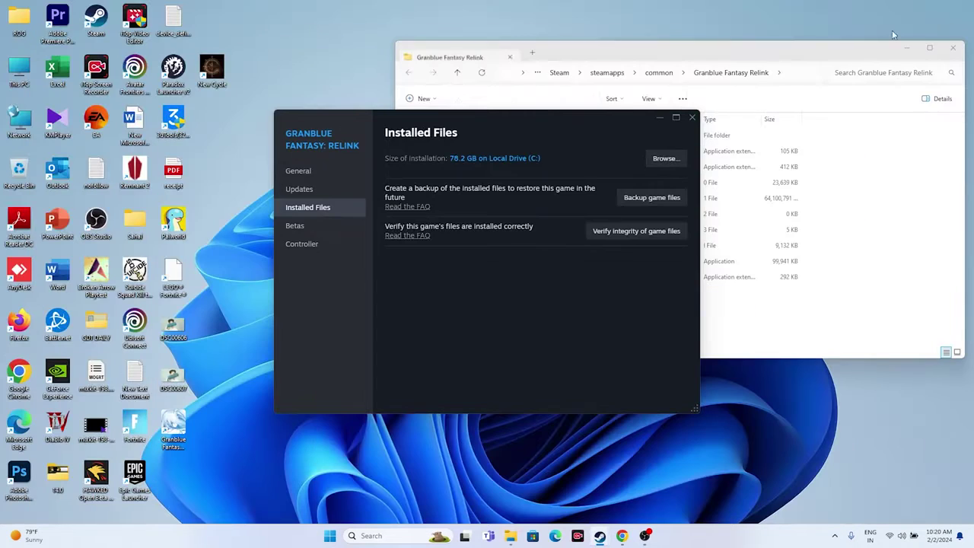
{"action": "left_click", "coordinate": [929, 47]}
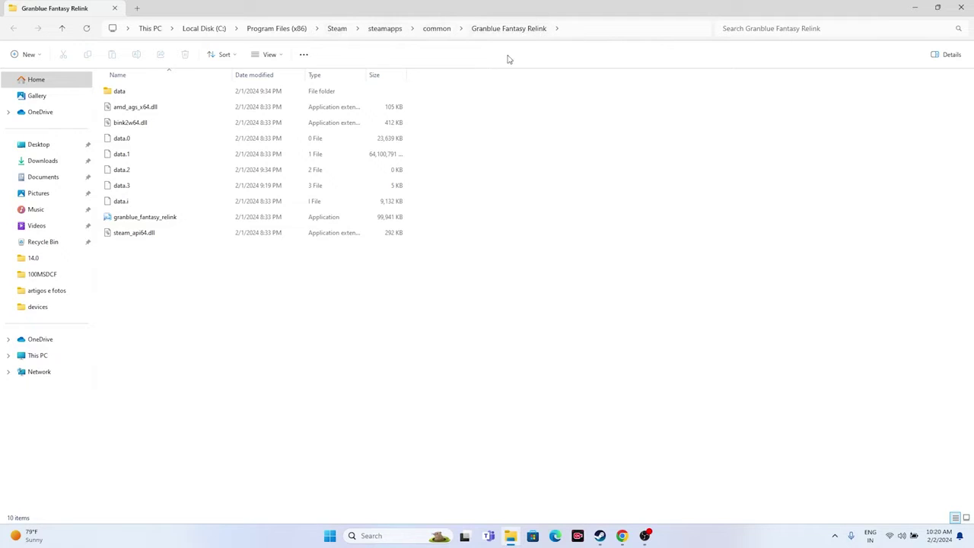
{"action": "left_click", "coordinate": [181, 221]}
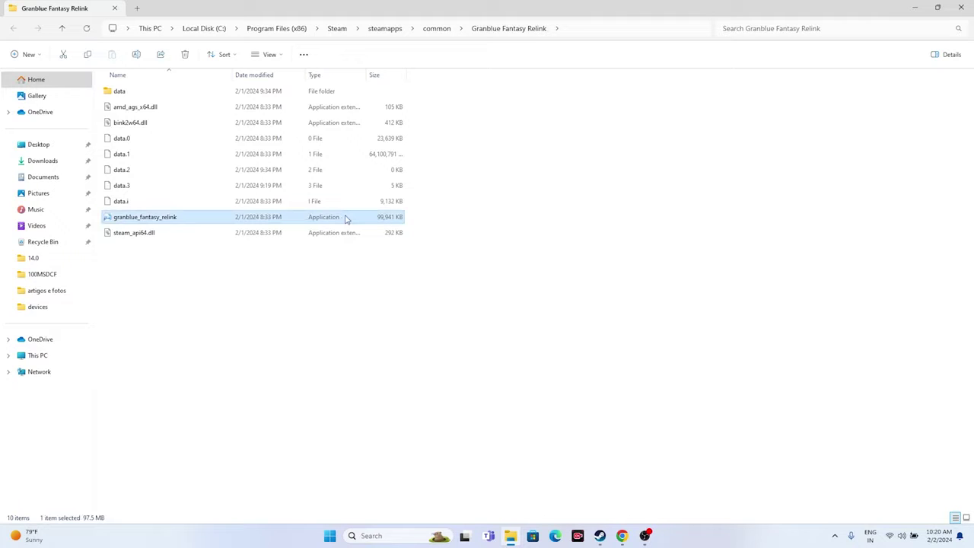
{"action": "left_click", "coordinate": [960, 8]}
{"action": "left_click", "coordinate": [692, 119]}
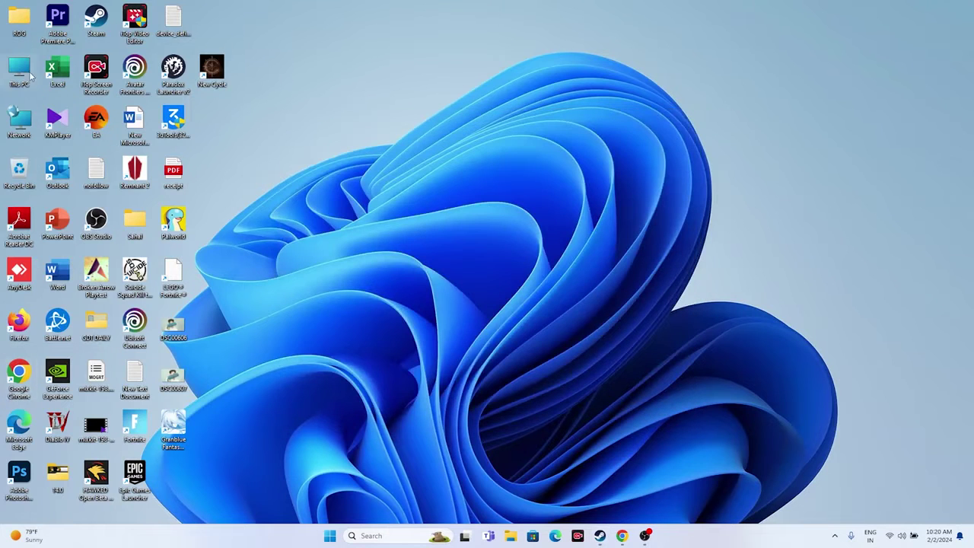
Step: Open the folder C:\Program Files (x86)\Steam\steamapps\common\Granblue Fantasy Relink in File Explorer
{"action": "double_click", "coordinate": [31, 73]}
{"action": "left_click", "coordinate": [158, 109]}
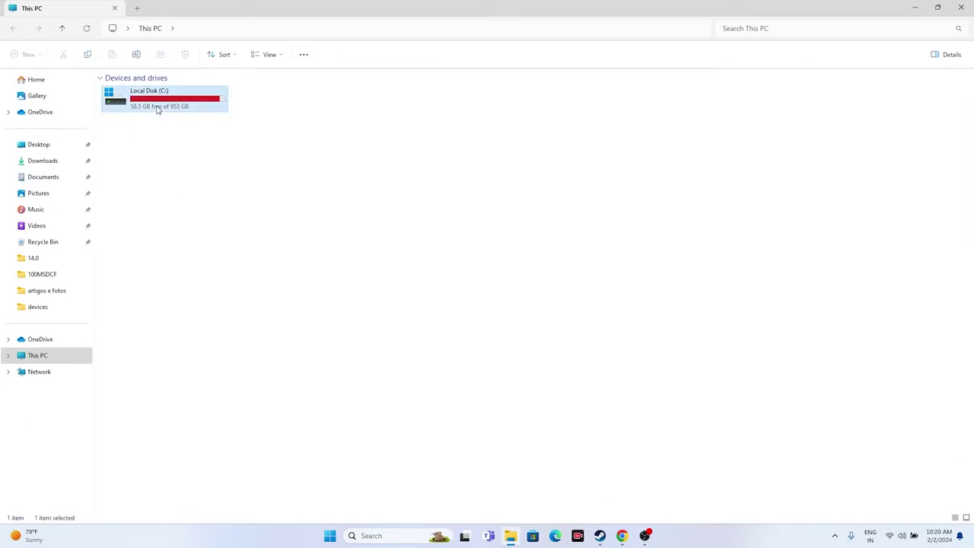
{"action": "double_click", "coordinate": [157, 108]}
{"action": "double_click", "coordinate": [165, 186]}
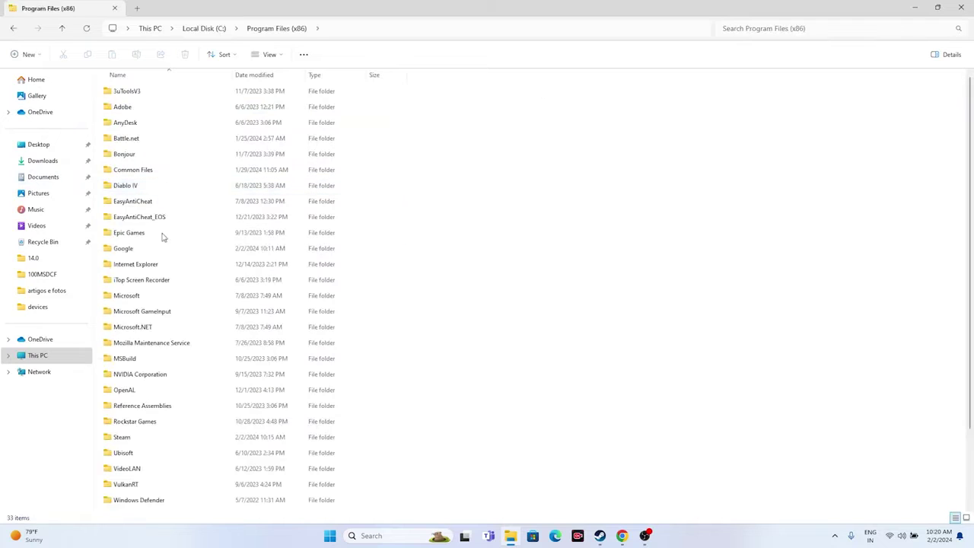
{"action": "scroll", "coordinate": [136, 342], "scroll_direction": "down", "scroll_amount": 1}
{"action": "double_click", "coordinate": [140, 397]}
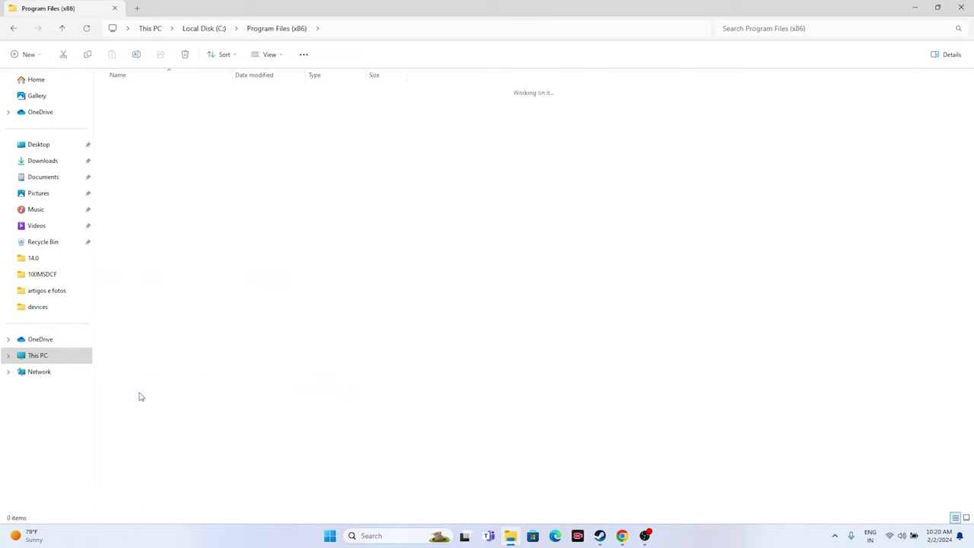
{"action": "double_click", "coordinate": [148, 328]}
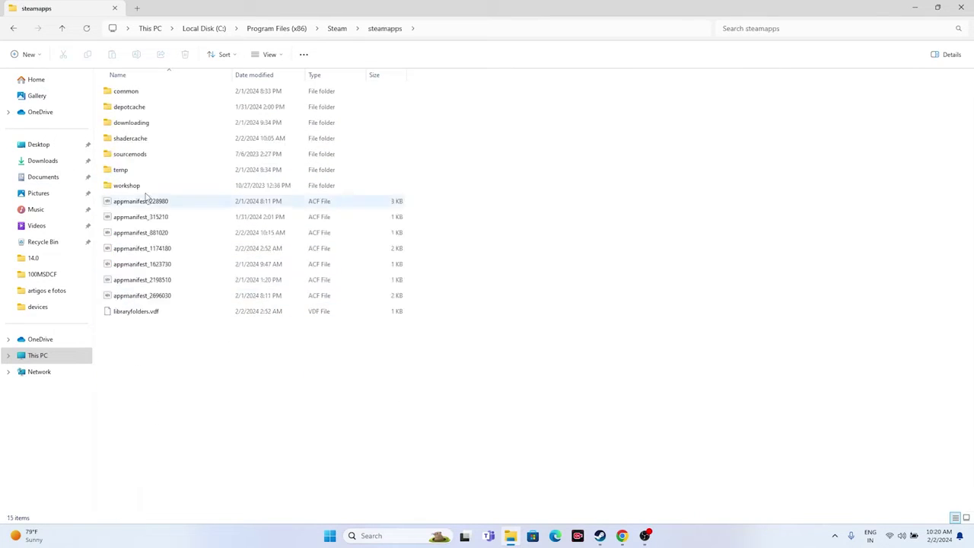
{"action": "double_click", "coordinate": [146, 94]}
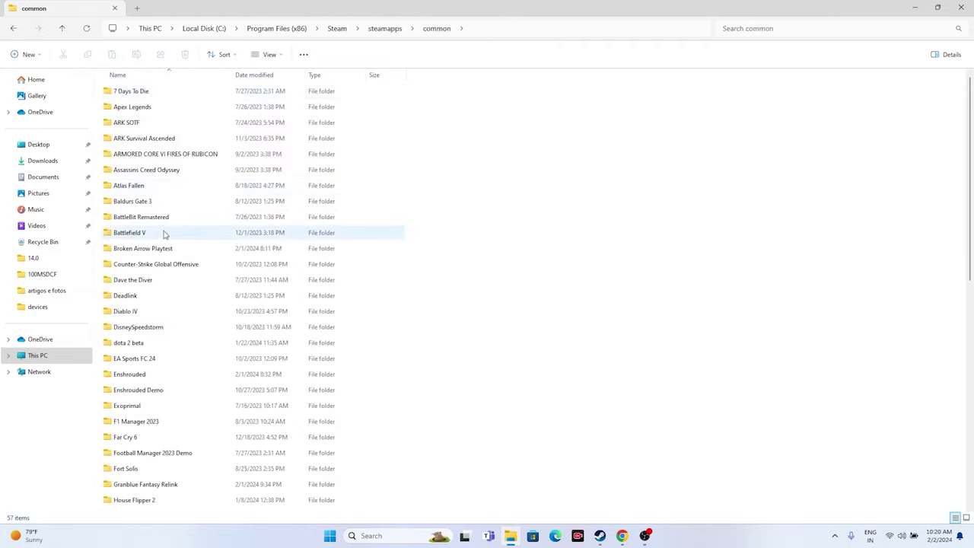
{"action": "scroll", "coordinate": [162, 203], "scroll_direction": "down", "scroll_amount": 5}
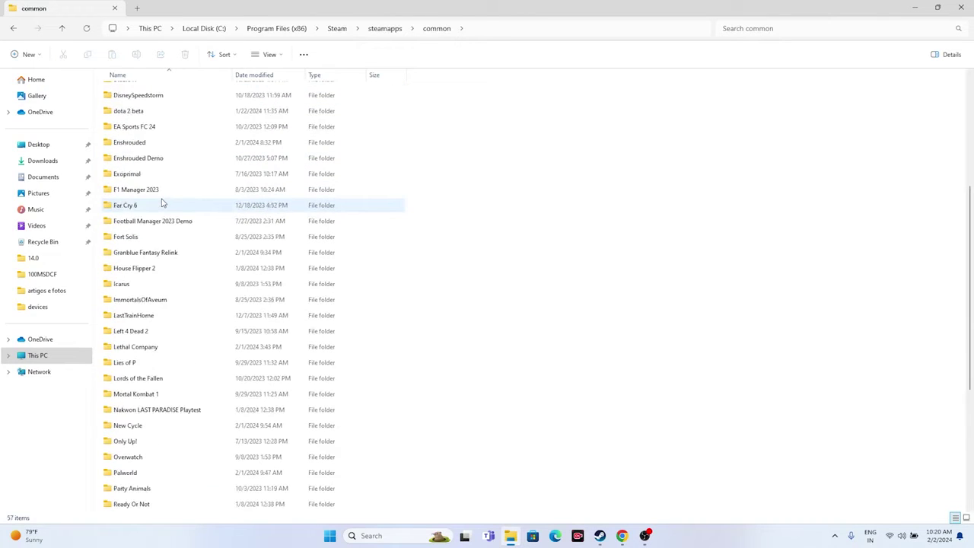
{"action": "double_click", "coordinate": [161, 255]}
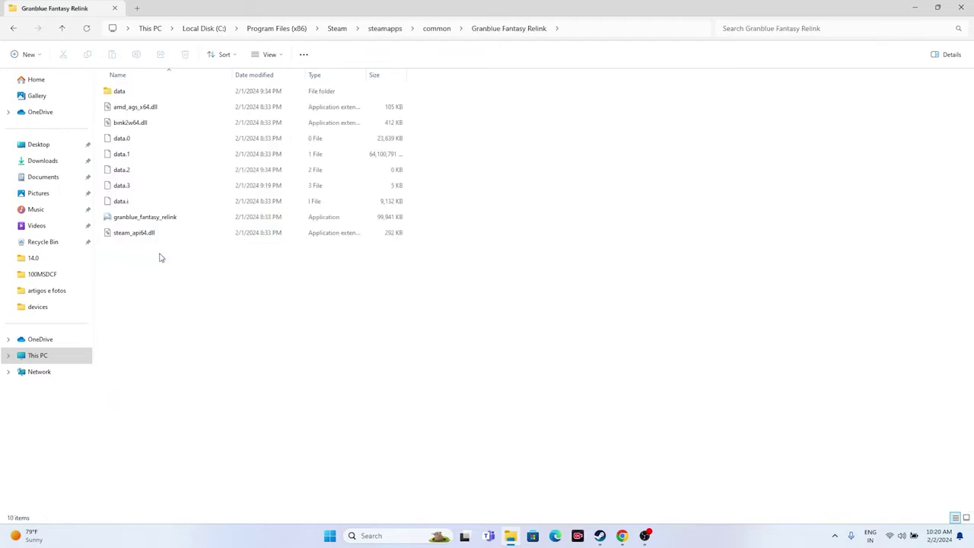
Step: Set the granblue_fantasy_relink application to always run as an administrator and save its properties
{"action": "left_click", "coordinate": [149, 219]}
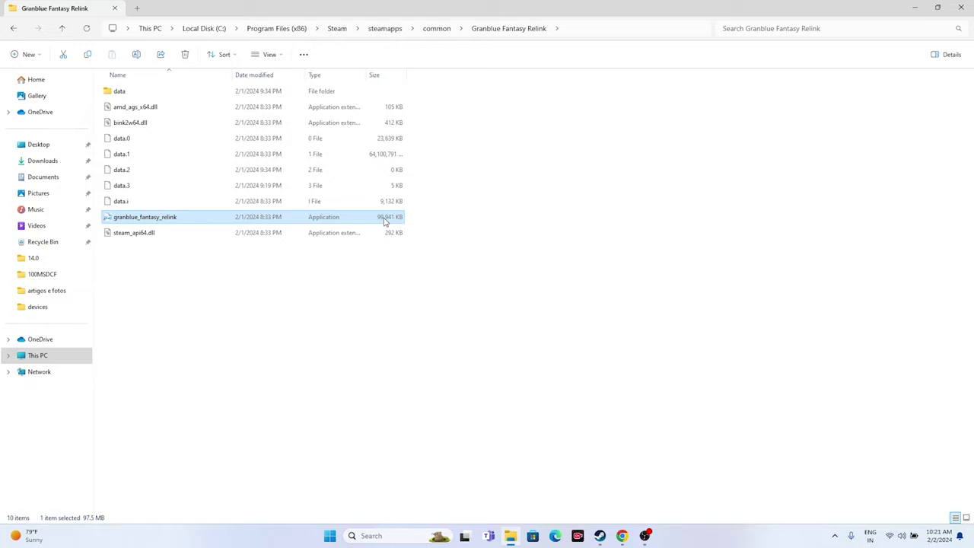
{"action": "right_click", "coordinate": [334, 221]}
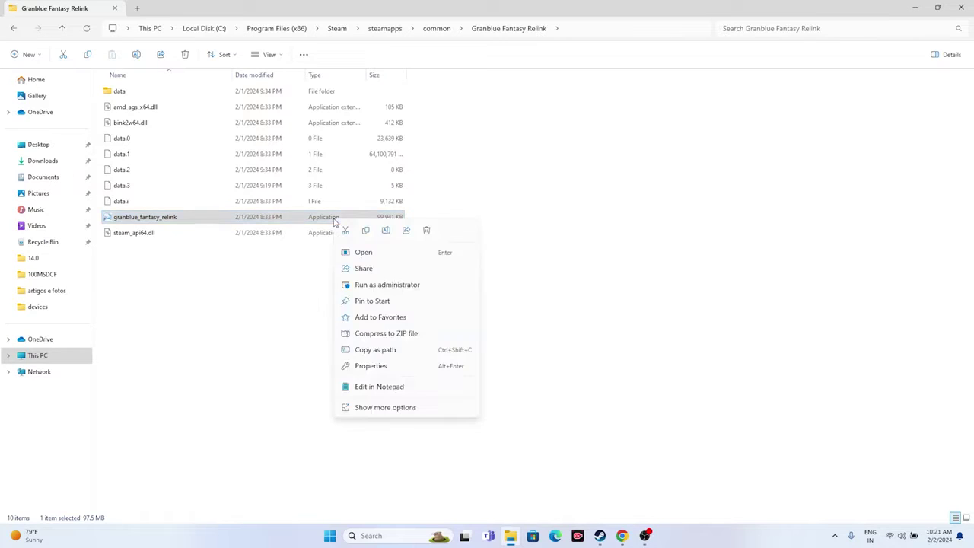
{"action": "left_click", "coordinate": [384, 411]}
{"action": "left_click", "coordinate": [385, 478]}
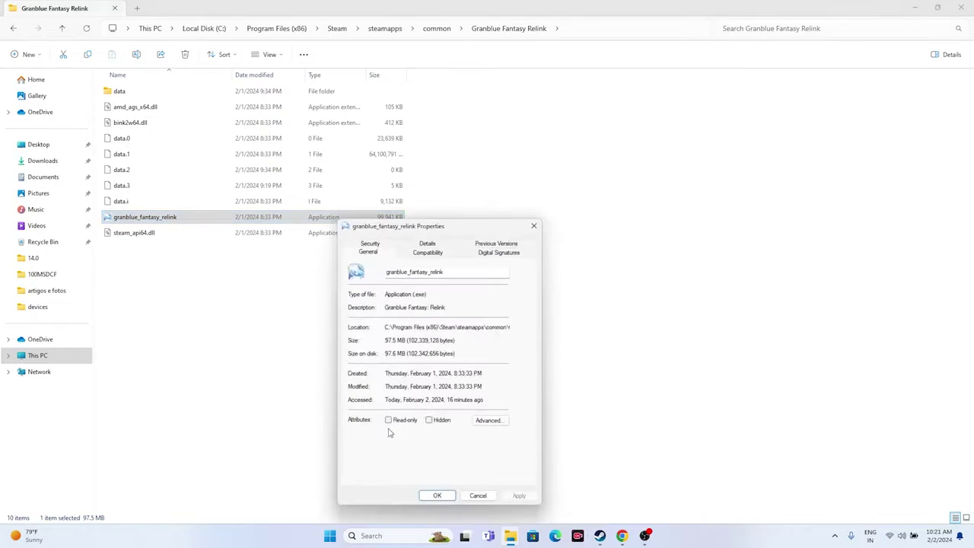
{"action": "left_click", "coordinate": [423, 258]}
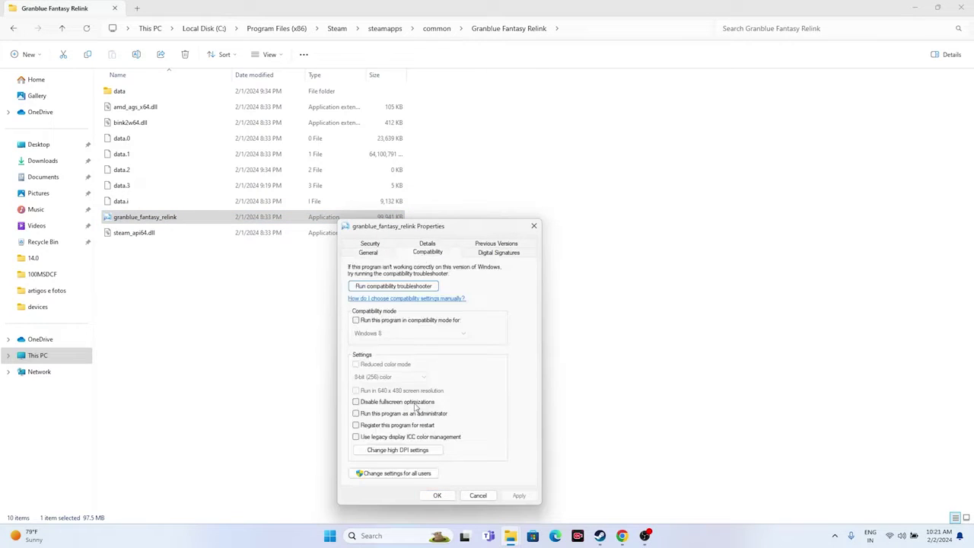
{"action": "left_click", "coordinate": [355, 413]}
{"action": "left_click", "coordinate": [519, 496]}
{"action": "left_click", "coordinate": [437, 495]}
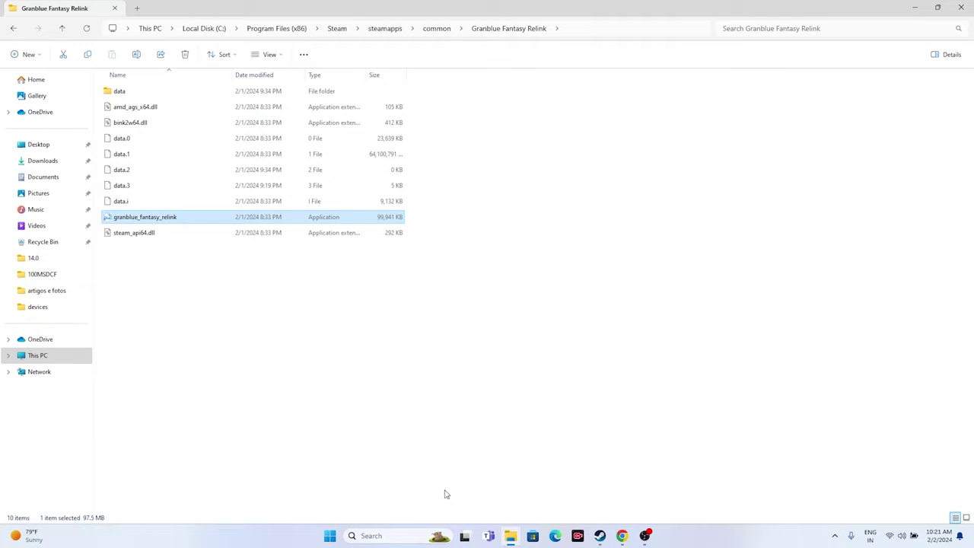
Step: Set granblue_fantasy_relink to run in compatibility mode for Windows 8, save its properties, and close the game folder
{"action": "right_click", "coordinate": [198, 220]}
{"action": "left_click", "coordinate": [239, 406]}
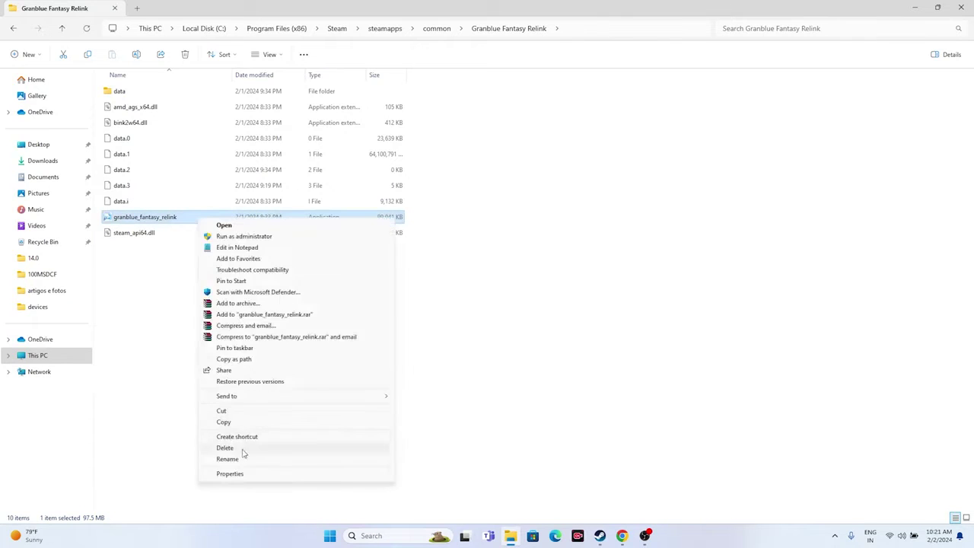
{"action": "left_click", "coordinate": [241, 473]}
{"action": "left_click", "coordinate": [305, 254]}
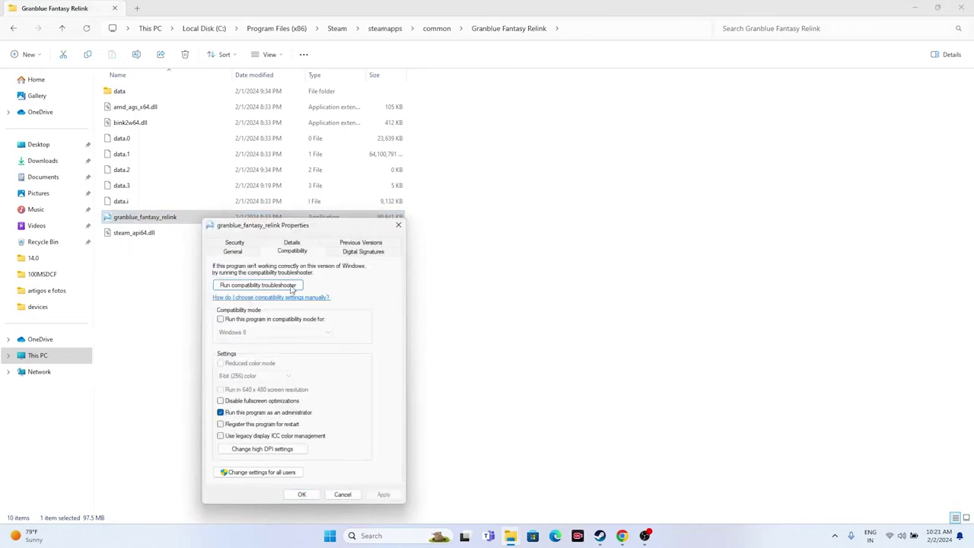
{"action": "left_click", "coordinate": [229, 320]}
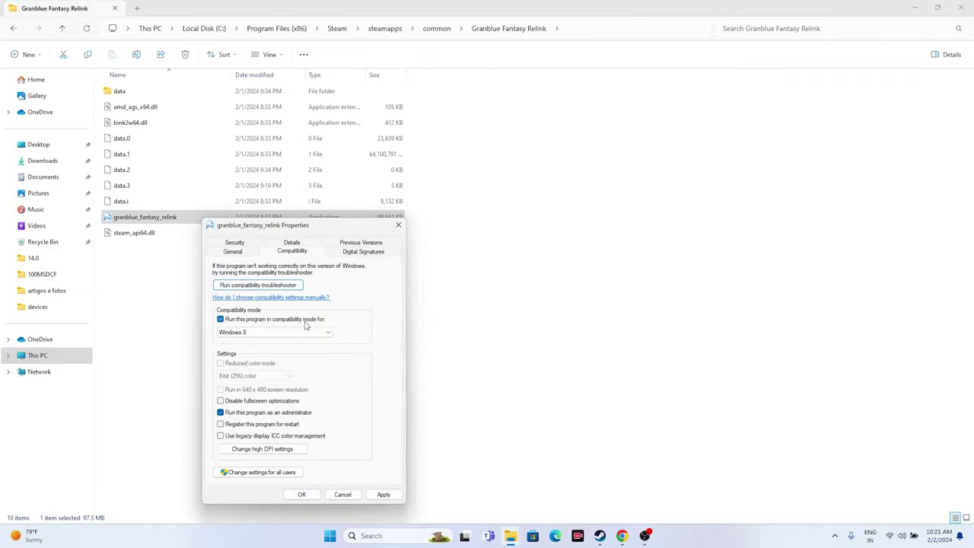
{"action": "left_click", "coordinate": [274, 333]}
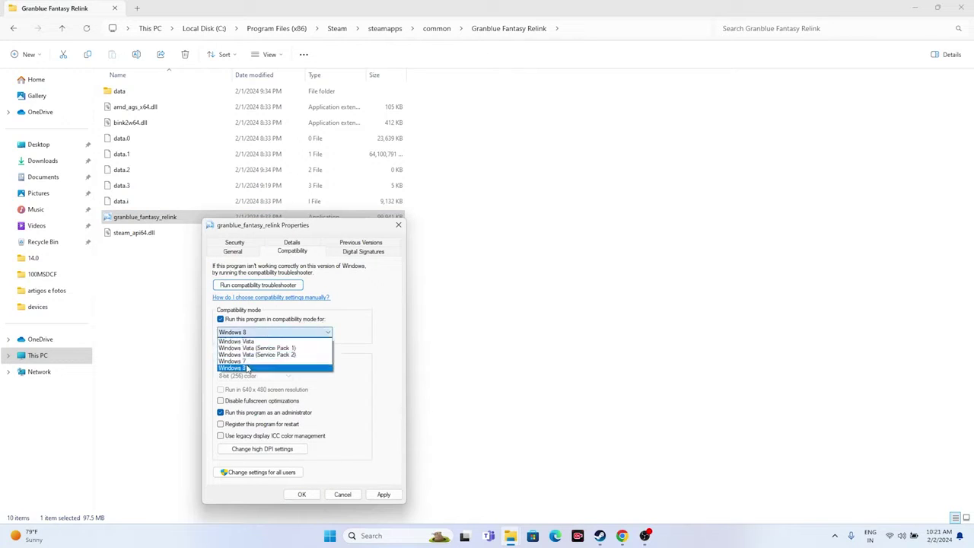
{"action": "left_click", "coordinate": [243, 362]}
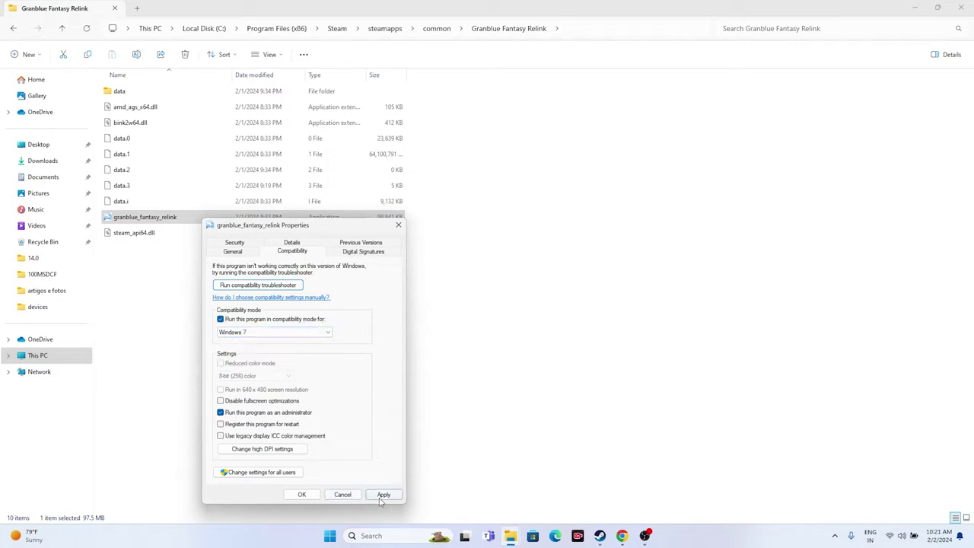
{"action": "left_click", "coordinate": [258, 335]}
{"action": "left_click", "coordinate": [253, 368]}
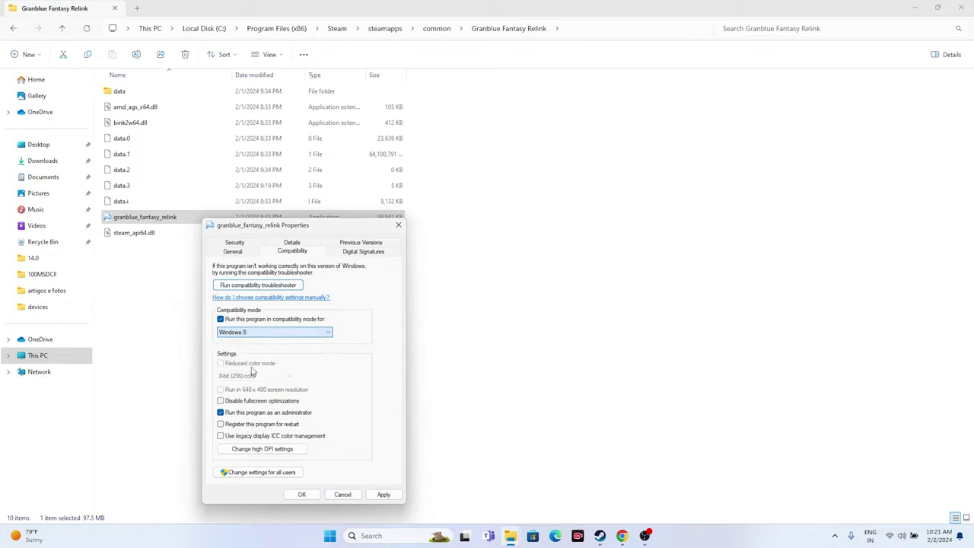
{"action": "left_click", "coordinate": [383, 495]}
{"action": "left_click", "coordinate": [301, 494]}
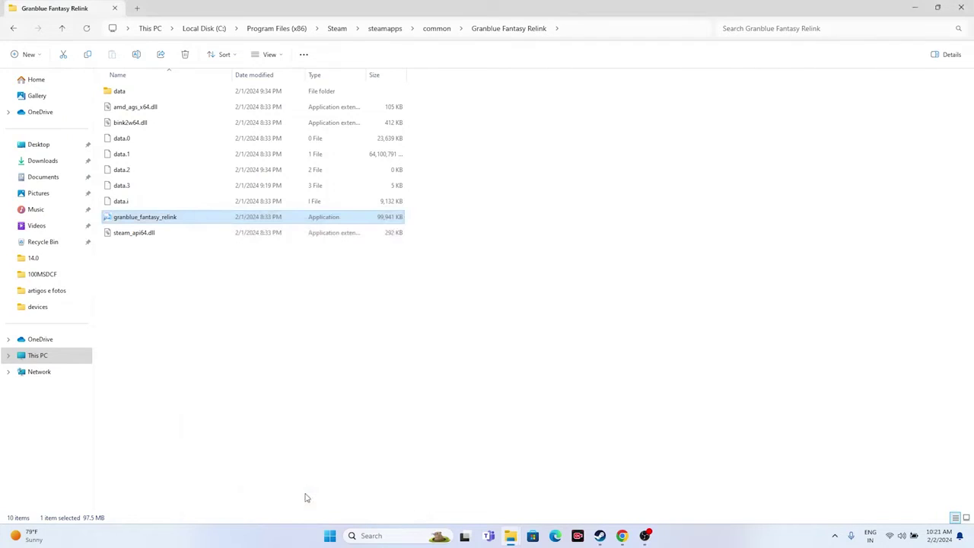
{"action": "left_click", "coordinate": [961, 11]}
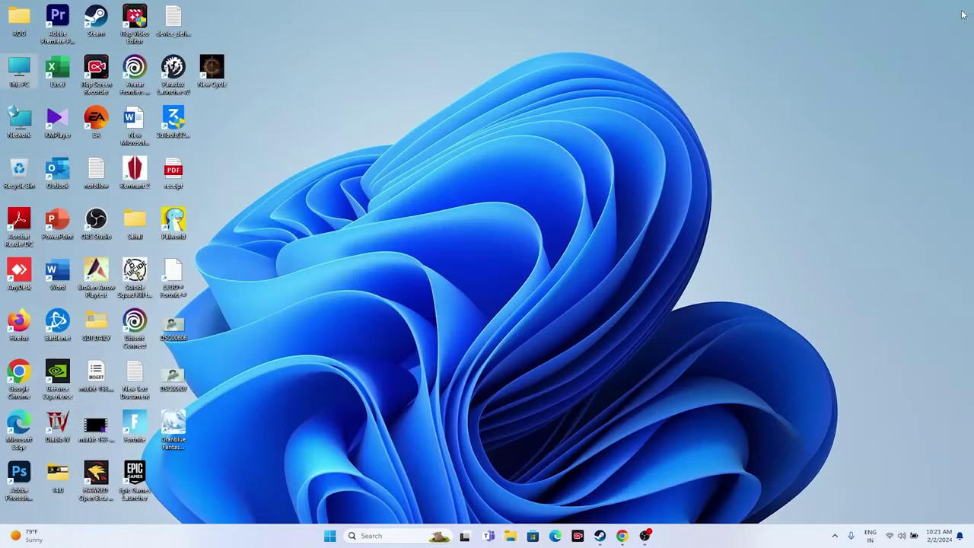
{"action": "left_click", "coordinate": [599, 535]}
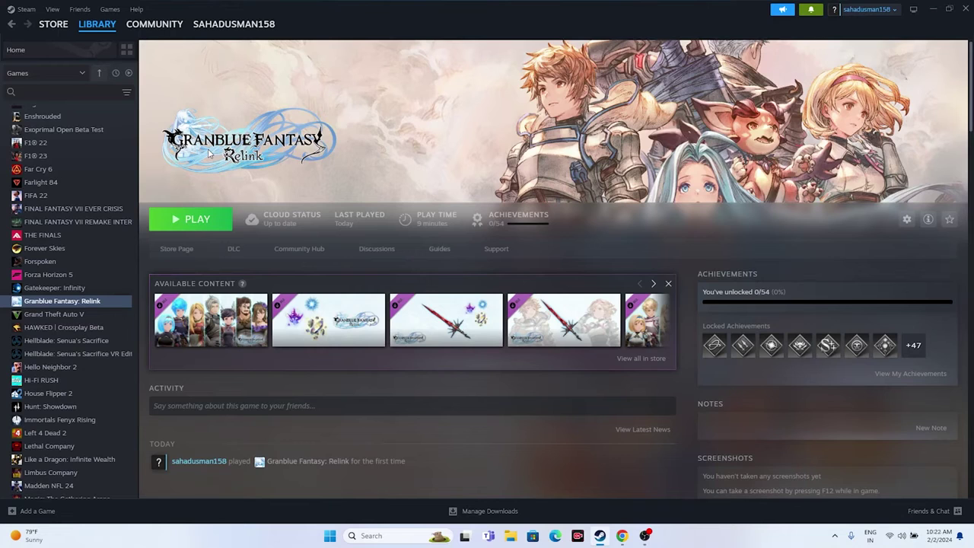
{"action": "left_click", "coordinate": [932, 10]}
Step: Synchronize the system clock from the Date & time page in Windows Settings and return to Time & language
{"action": "left_click", "coordinate": [372, 536]}
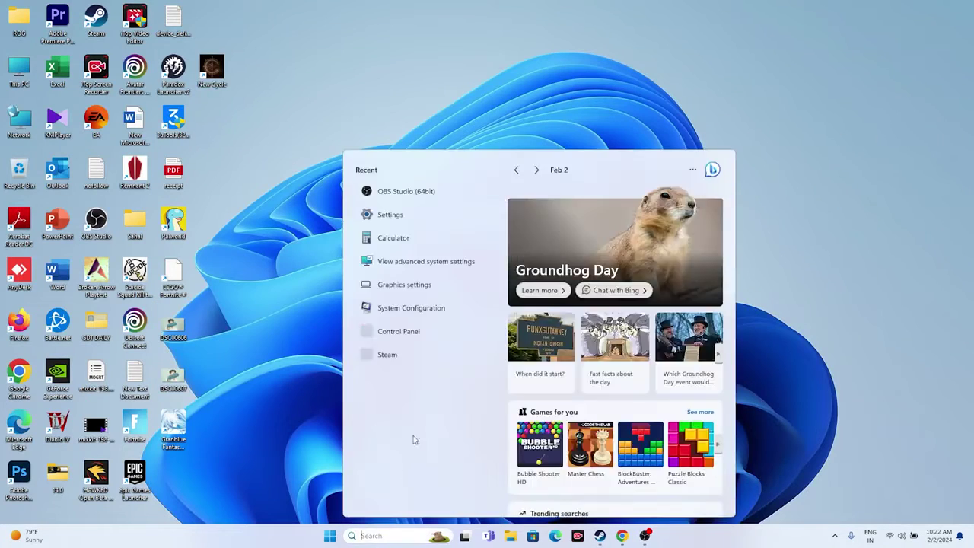
{"action": "left_click", "coordinate": [390, 215]}
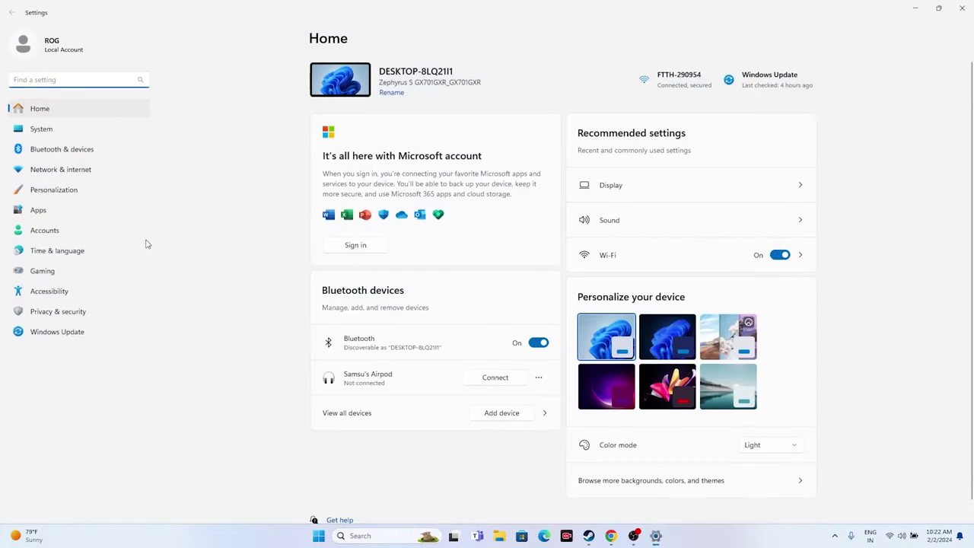
{"action": "left_click", "coordinate": [65, 252]}
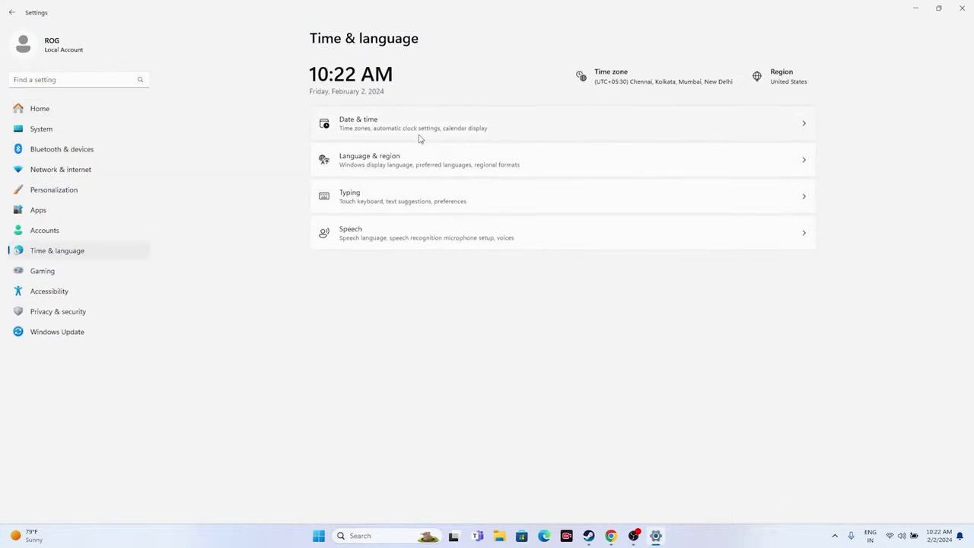
{"action": "left_click", "coordinate": [418, 139]}
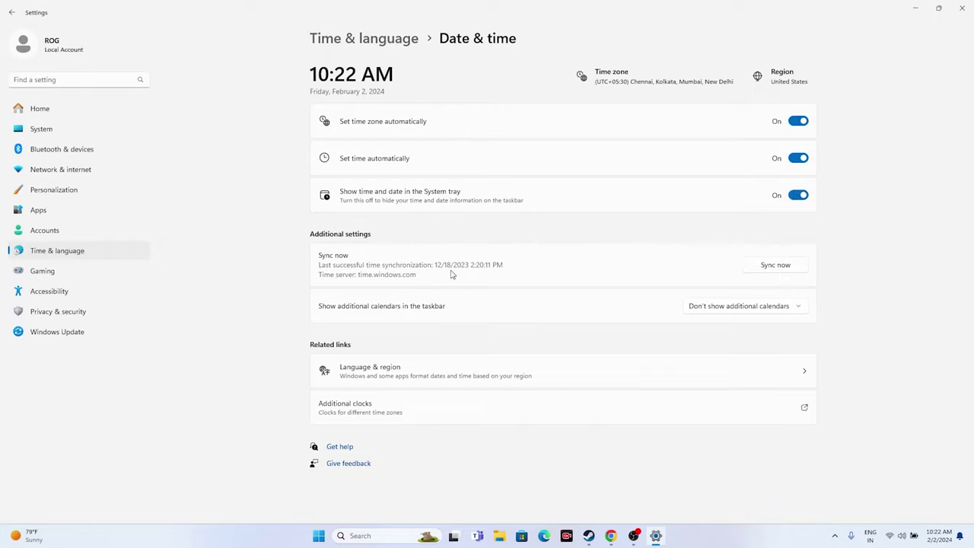
{"action": "left_click", "coordinate": [767, 271]}
{"action": "left_click", "coordinate": [13, 14]}
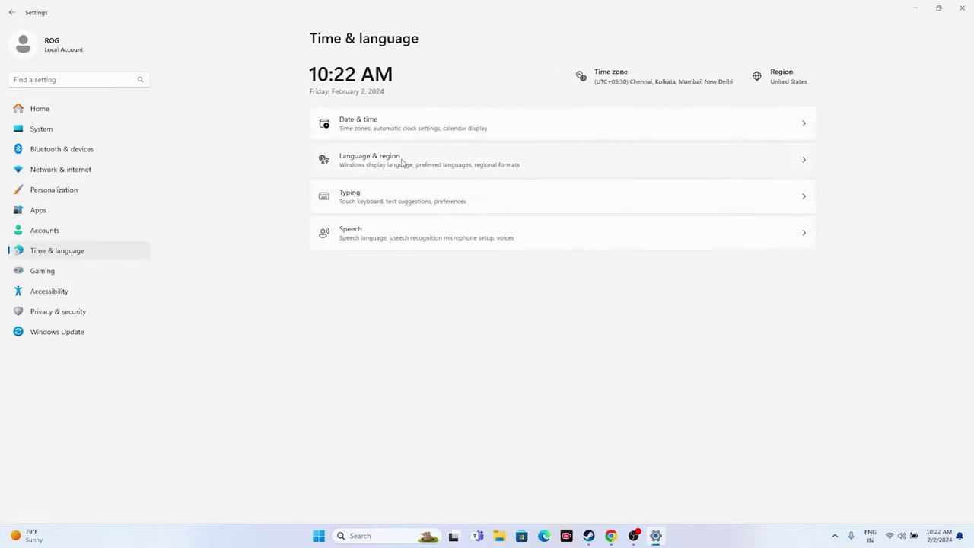
Step: Check the country or region choices on the Language & region page, close Settings, and switch to Steam
{"action": "left_click", "coordinate": [400, 164]}
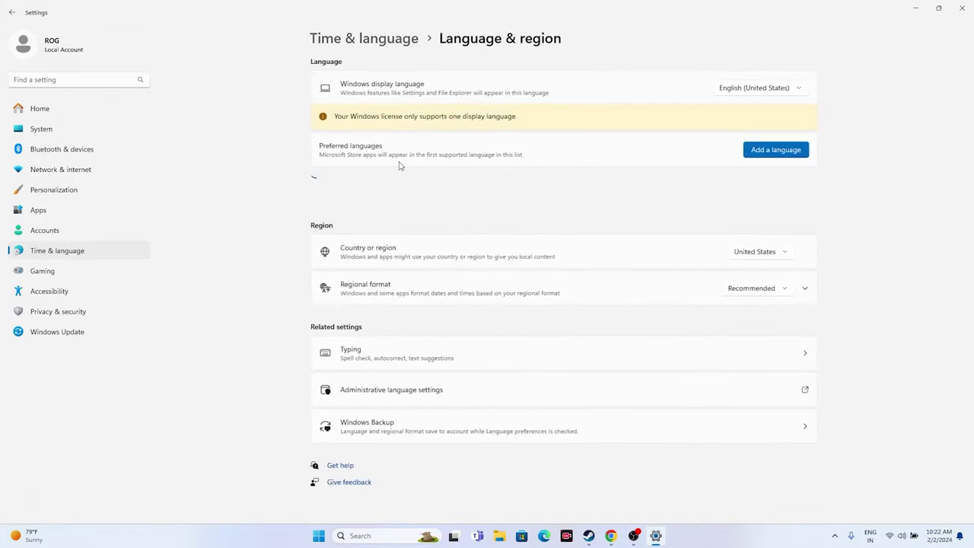
{"action": "left_click", "coordinate": [786, 255]}
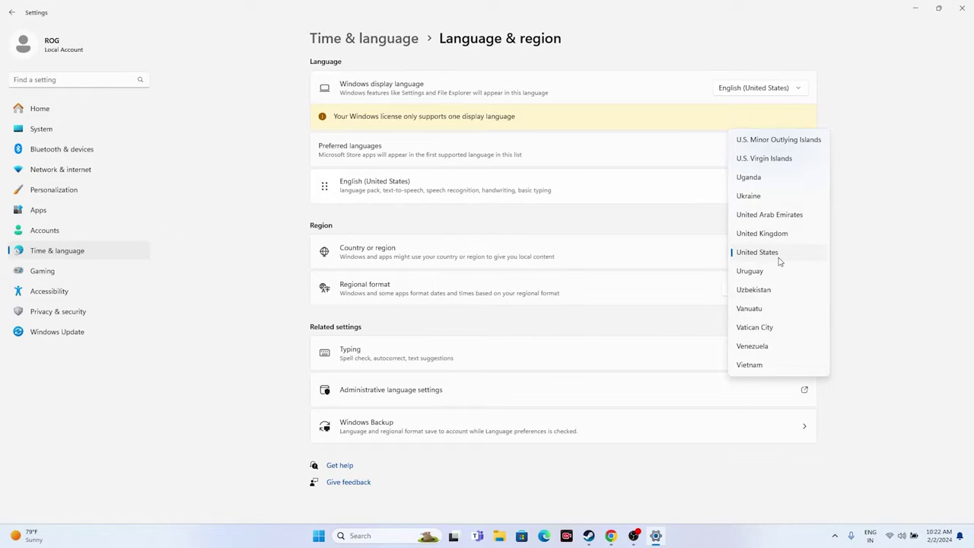
{"action": "left_click", "coordinate": [940, 212]}
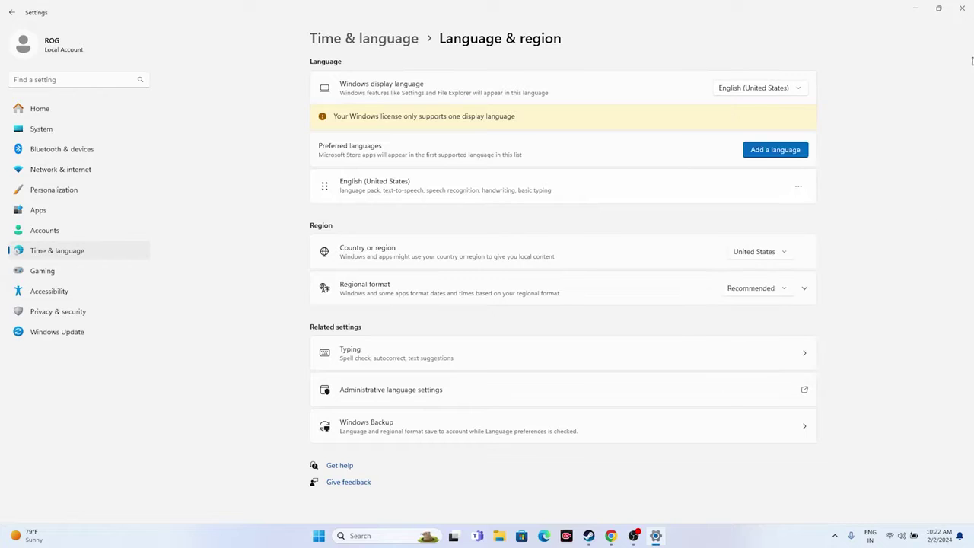
{"action": "left_click", "coordinate": [960, 10]}
{"action": "left_click", "coordinate": [593, 536]}
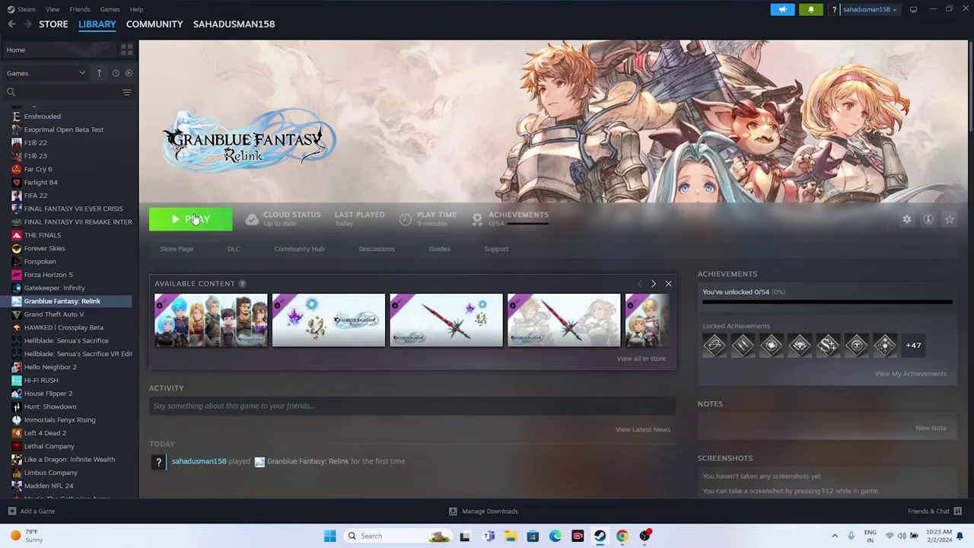
Step: Look through the Documents and My Games folders in File Explorer for game data, and return to Steam
{"action": "left_click", "coordinate": [510, 536]}
{"action": "left_click", "coordinate": [52, 357]}
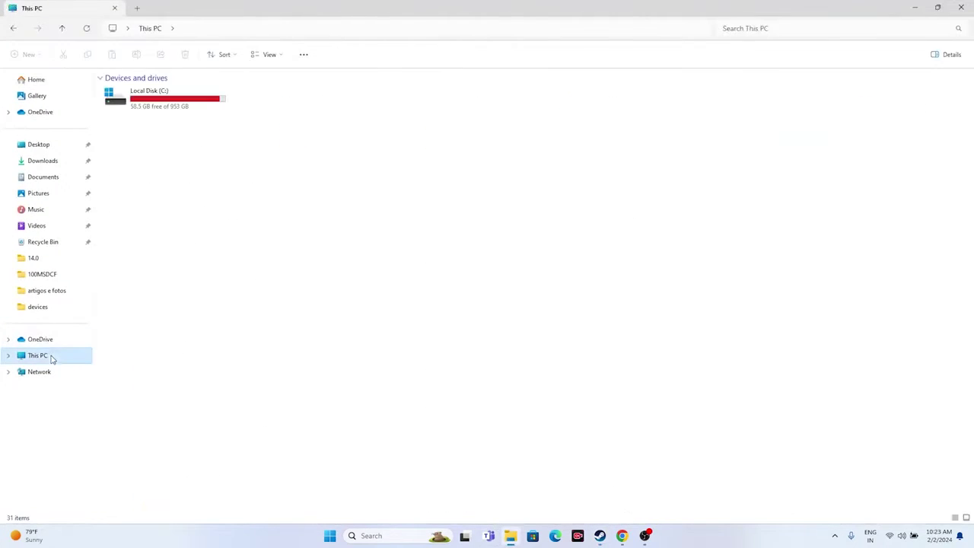
{"action": "left_click", "coordinate": [47, 178]}
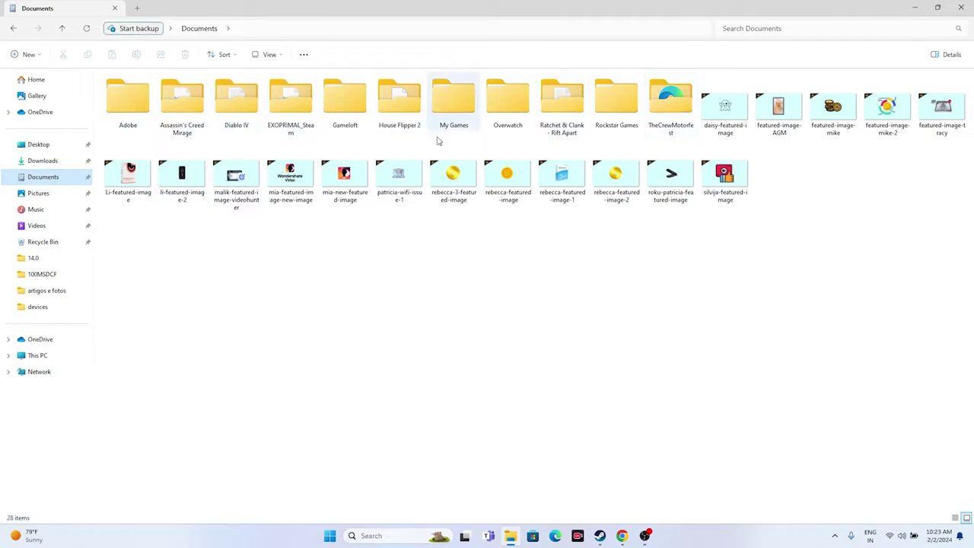
{"action": "mouse_move", "coordinate": [382, 128]}
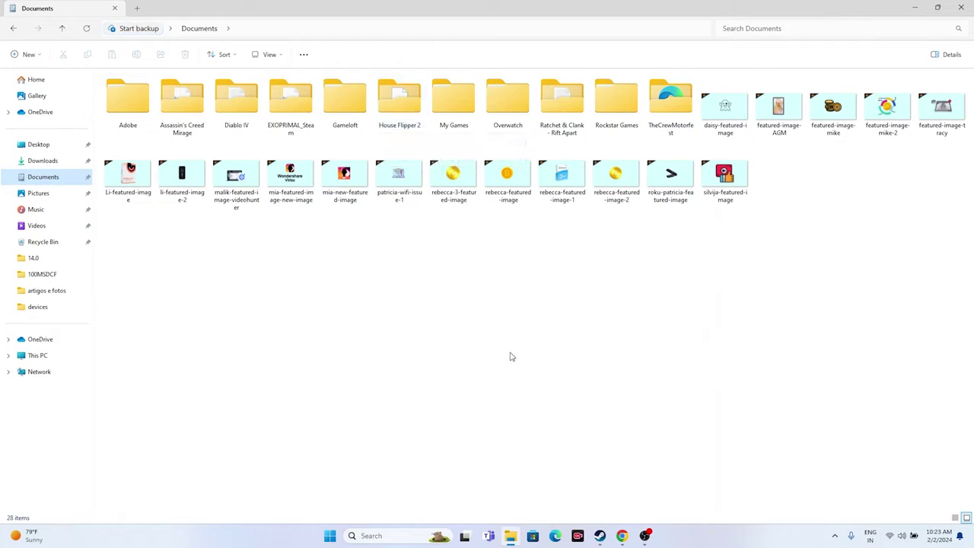
{"action": "double_click", "coordinate": [456, 115]}
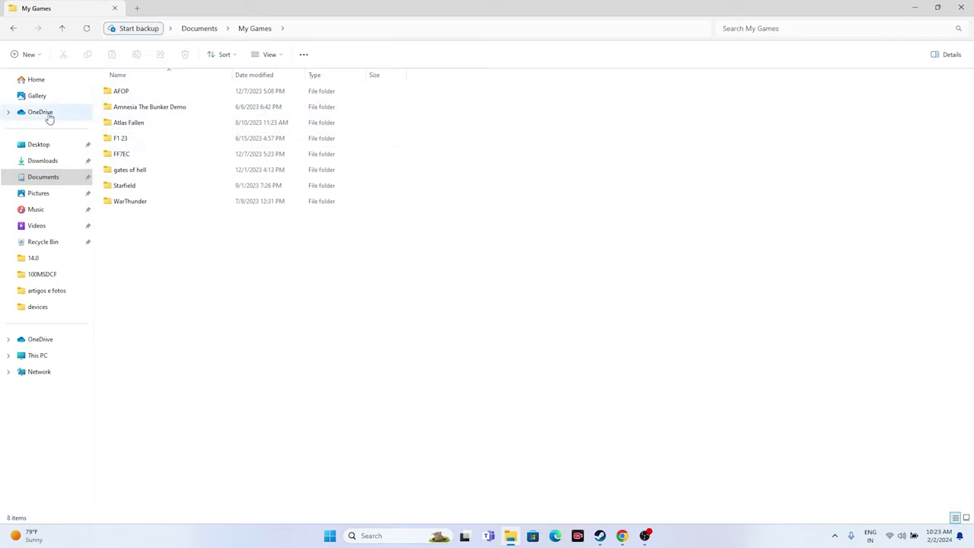
{"action": "left_click", "coordinate": [13, 29]}
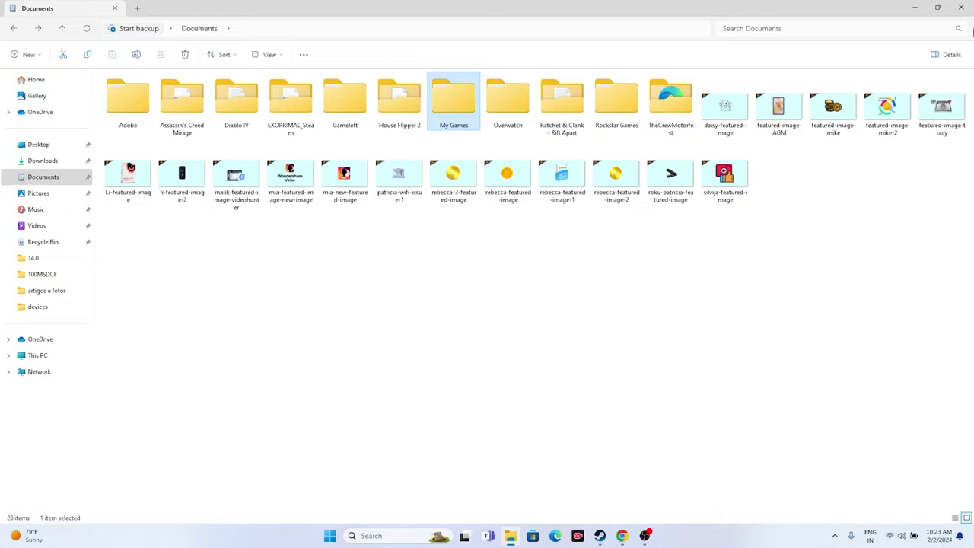
{"action": "left_click", "coordinate": [599, 536]}
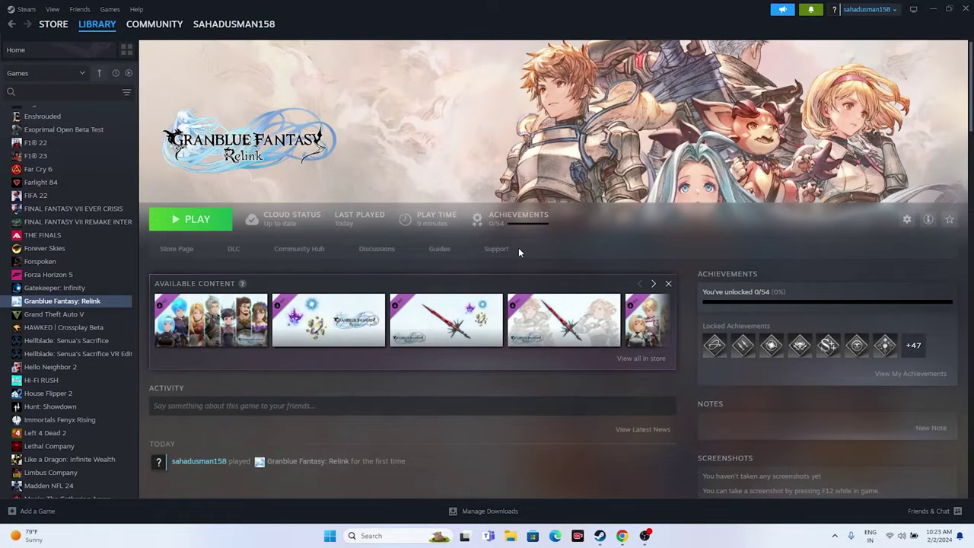
Step: Open the Windows Defender Firewall allowed apps list in Control Panel and find Granblue Fantasy: Relink in it
{"action": "left_click", "coordinate": [366, 534]}
{"action": "type", "text": "contr"}
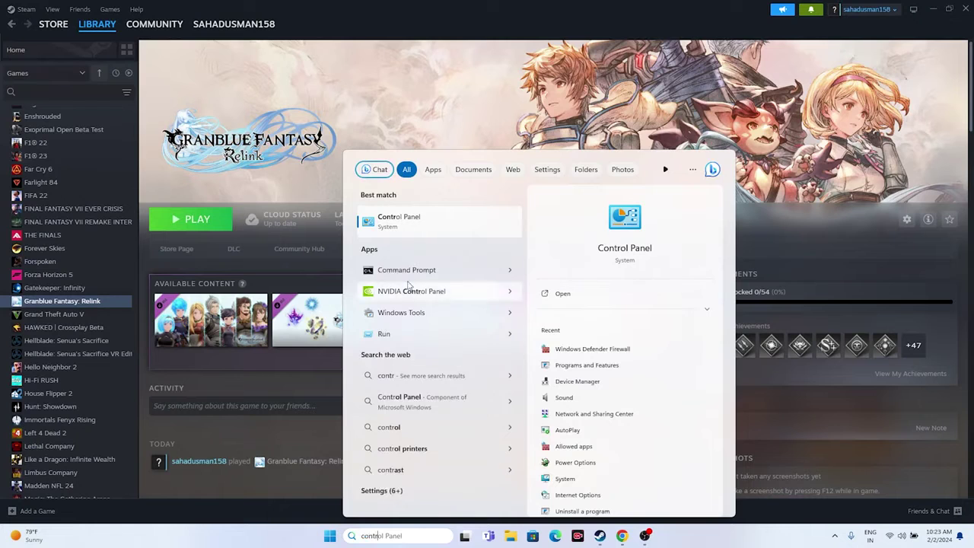
{"action": "left_click", "coordinate": [416, 222]}
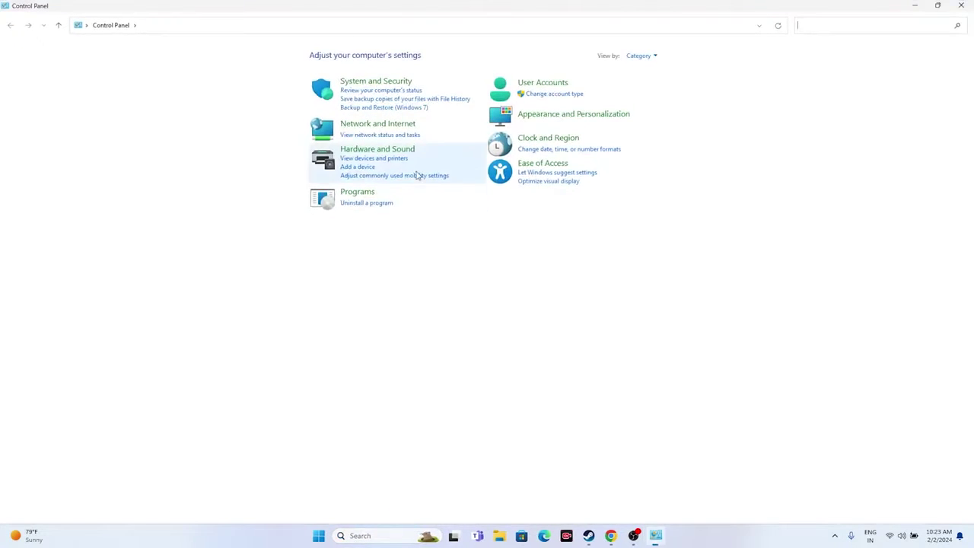
{"action": "left_click", "coordinate": [378, 82]}
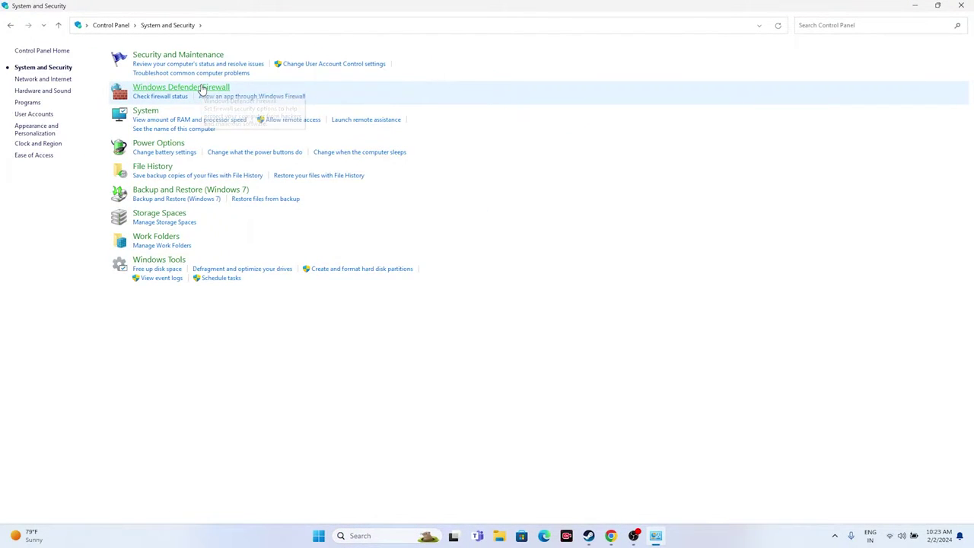
{"action": "left_click", "coordinate": [202, 89]}
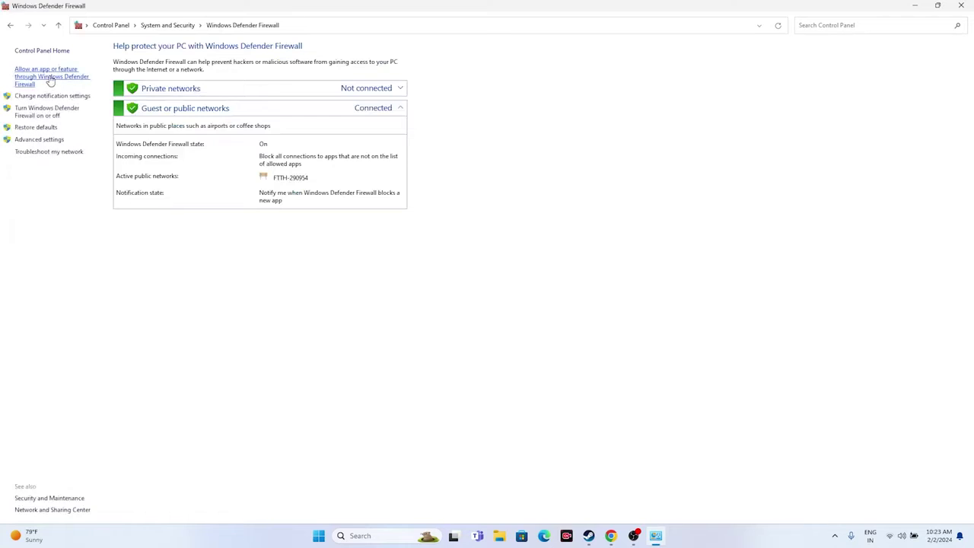
{"action": "left_click", "coordinate": [52, 78]}
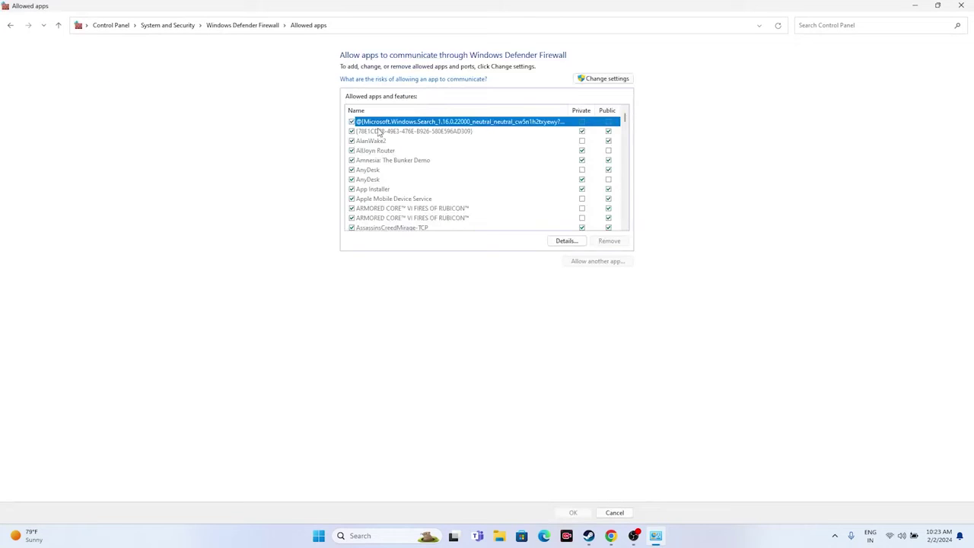
{"action": "scroll", "coordinate": [415, 165], "scroll_direction": "down", "scroll_amount": 7}
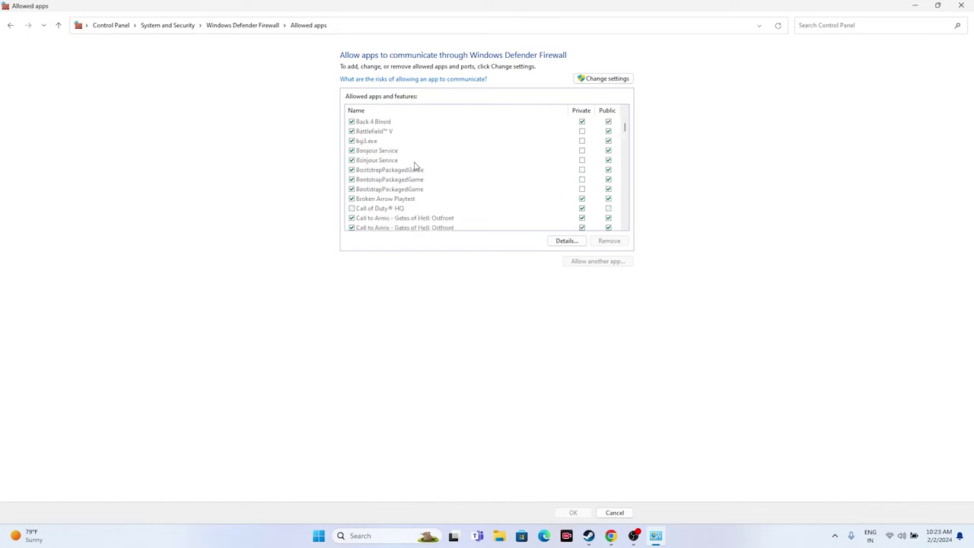
{"action": "scroll", "coordinate": [415, 165], "scroll_direction": "down", "scroll_amount": 8}
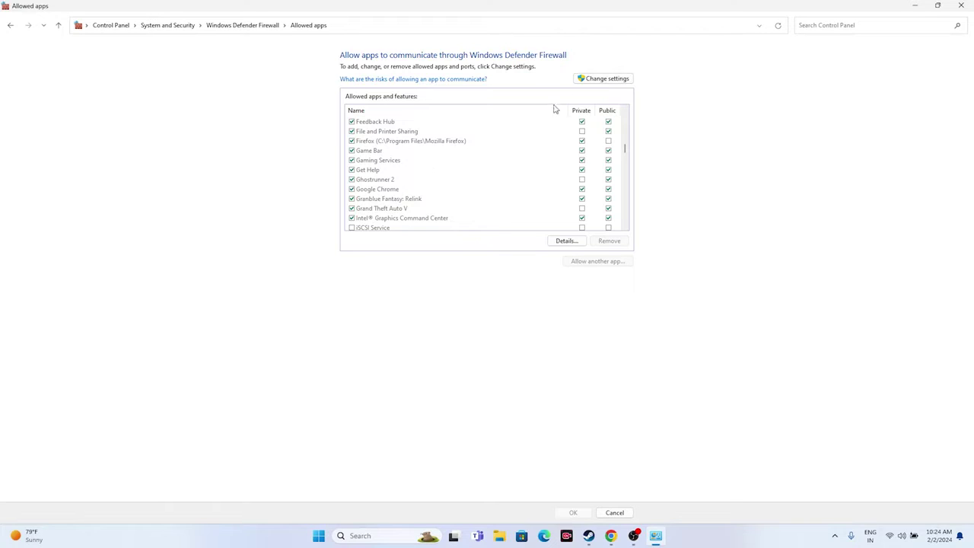
Step: Enable changes to the allowed apps and browse for another app in C:\Program Files (x86)\Steam\steamapps\common
{"action": "left_click", "coordinate": [588, 80]}
{"action": "left_click", "coordinate": [591, 261]}
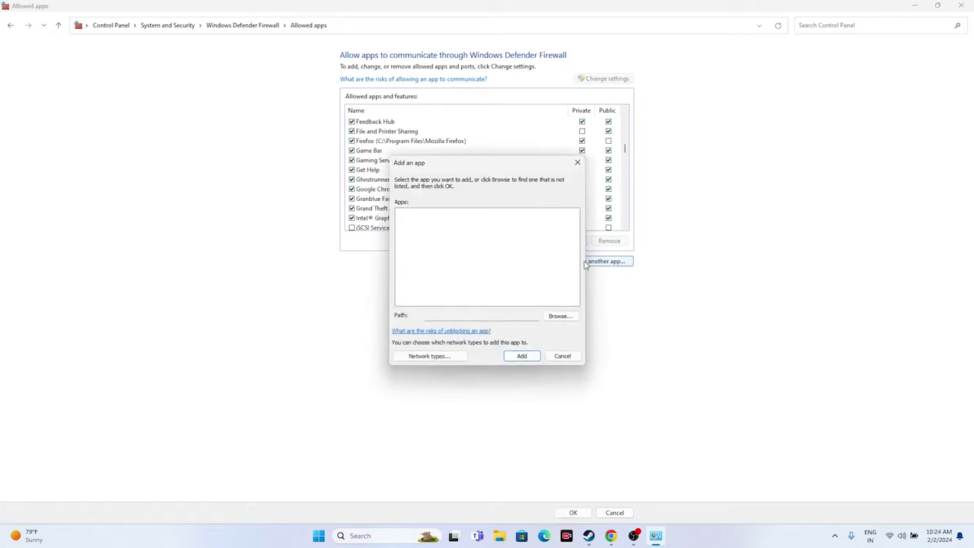
{"action": "left_click", "coordinate": [555, 315]}
{"action": "scroll", "coordinate": [438, 327], "scroll_direction": "down", "scroll_amount": 5}
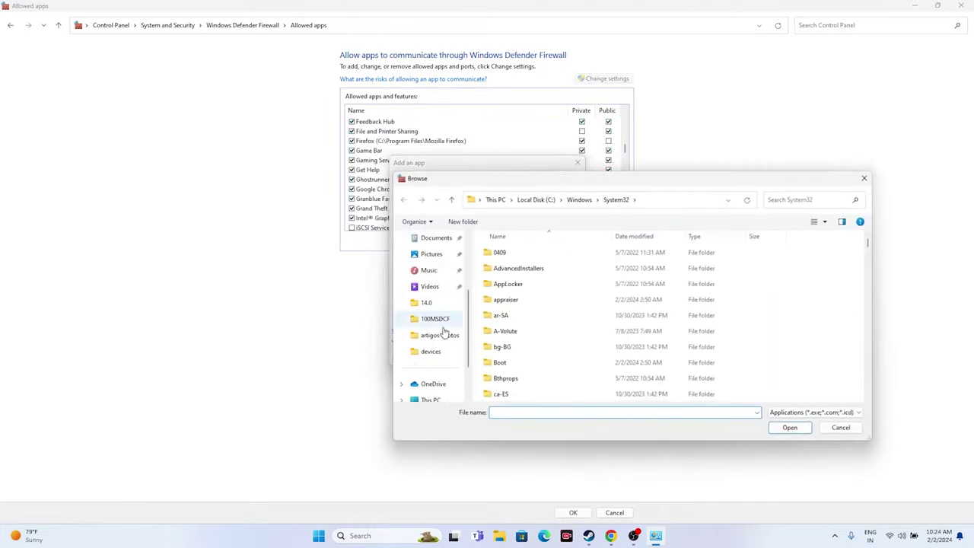
{"action": "left_click", "coordinate": [431, 352]}
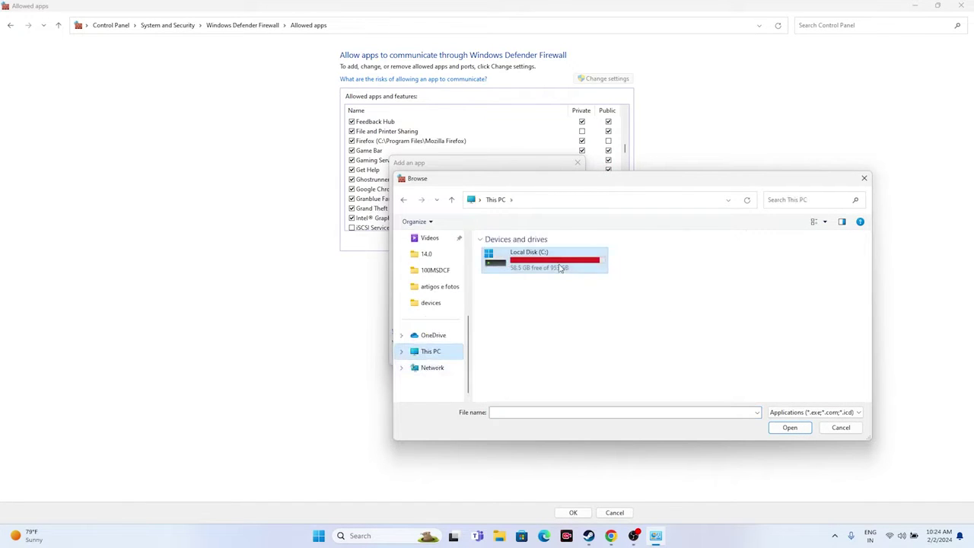
{"action": "double_click", "coordinate": [548, 260]}
{"action": "double_click", "coordinate": [534, 347]}
{"action": "scroll", "coordinate": [534, 352], "scroll_direction": "down", "scroll_amount": 7}
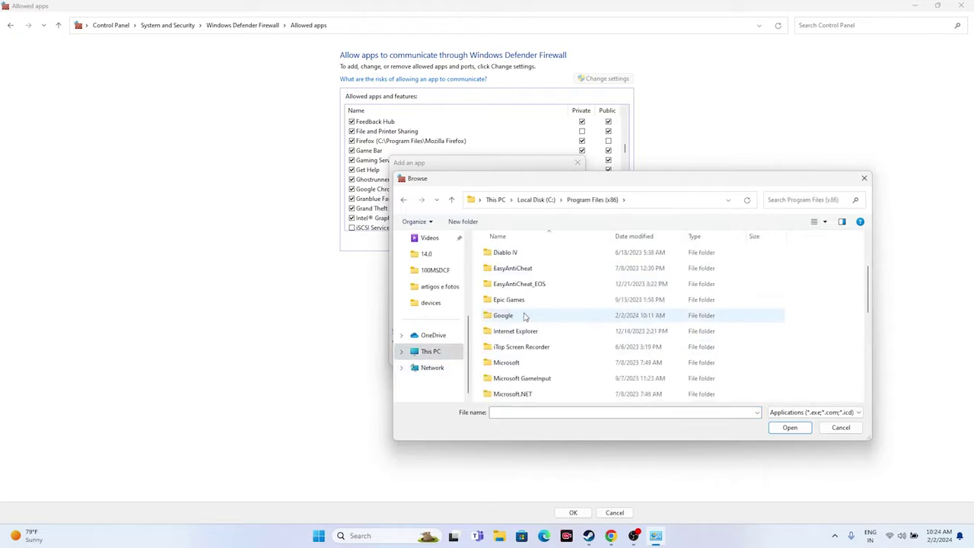
{"action": "double_click", "coordinate": [523, 319]}
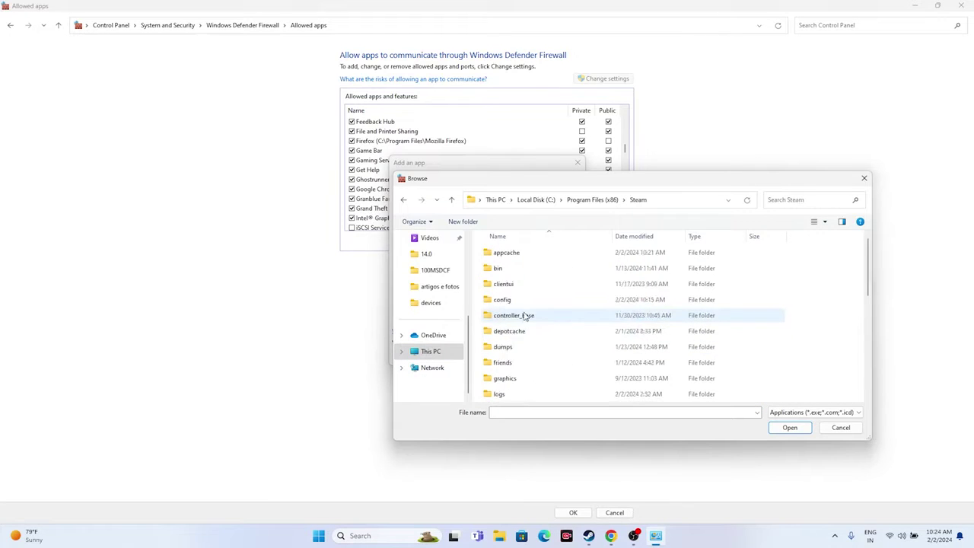
{"action": "scroll", "coordinate": [526, 316], "scroll_direction": "down", "scroll_amount": 4}
{"action": "double_click", "coordinate": [525, 303]}
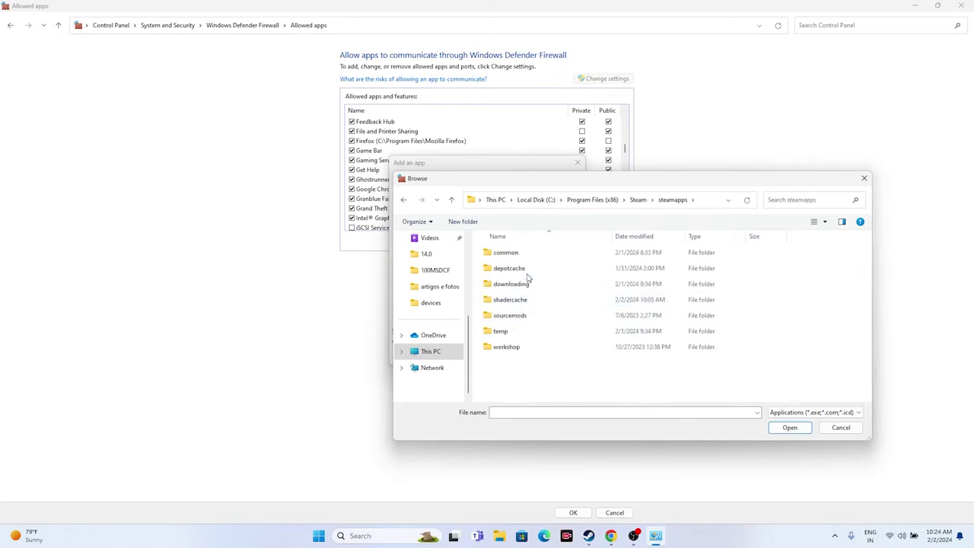
{"action": "double_click", "coordinate": [526, 252]}
Step: Try to add granblue_fantasy_relink from the Granblue Fantasy Relink folder to the allowed apps, and close the firewall window
{"action": "scroll", "coordinate": [533, 308], "scroll_direction": "down", "scroll_amount": 6}
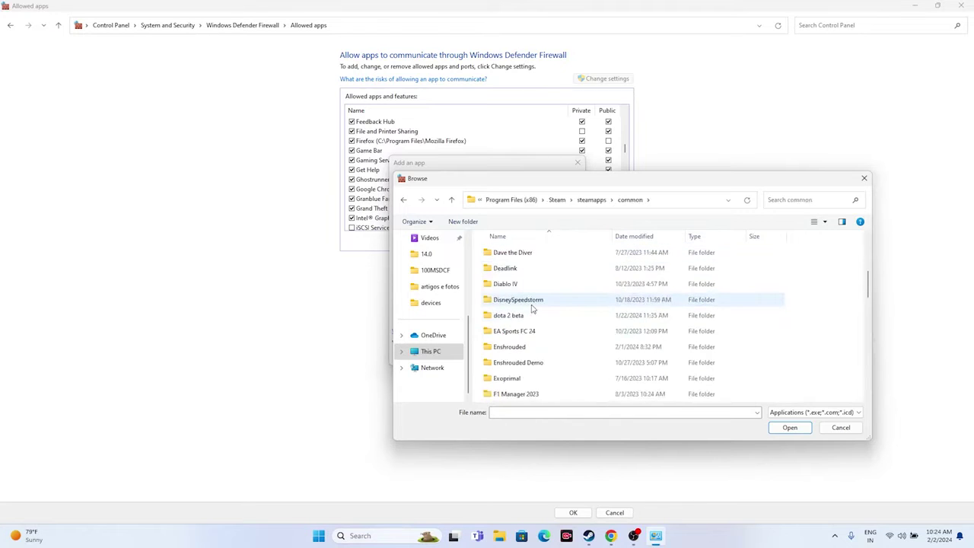
{"action": "scroll", "coordinate": [532, 307], "scroll_direction": "down", "scroll_amount": 5}
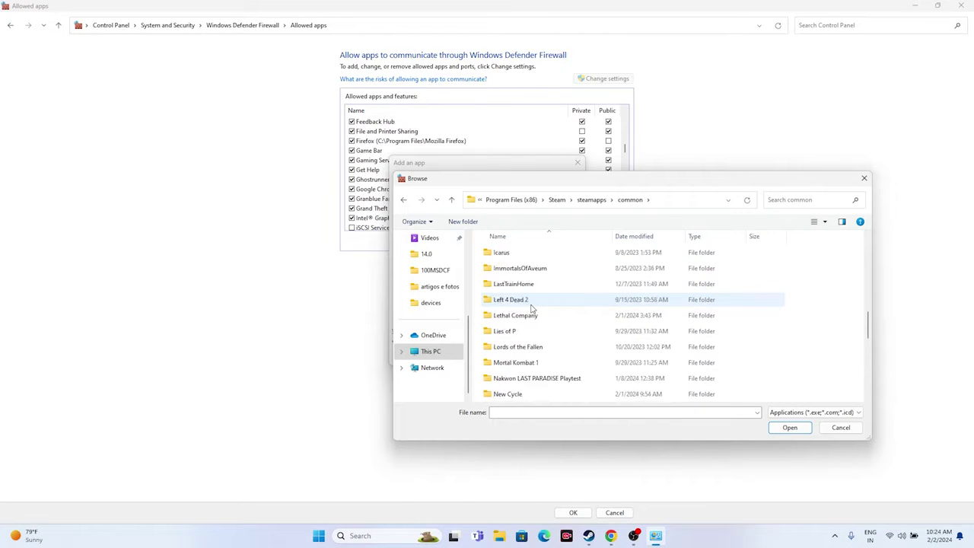
{"action": "scroll", "coordinate": [532, 308], "scroll_direction": "down", "scroll_amount": 5}
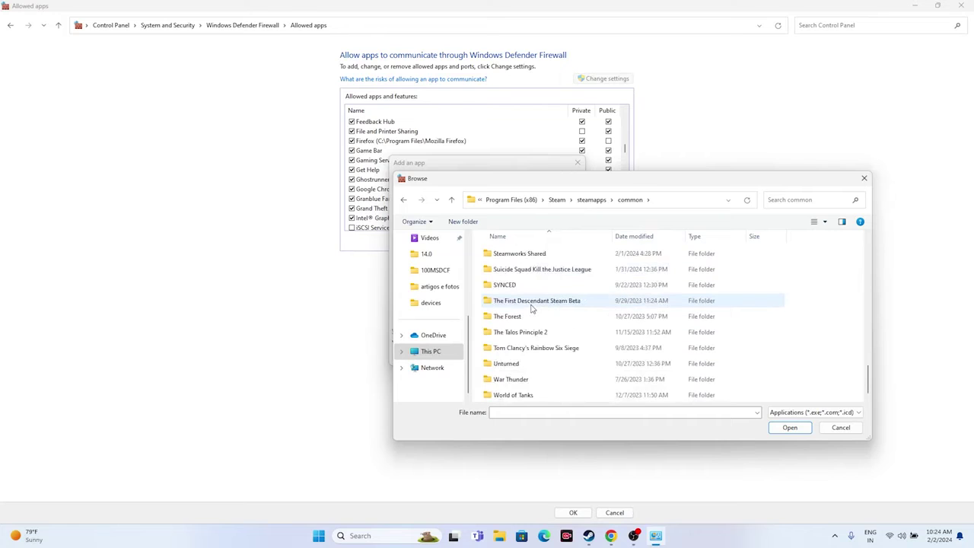
{"action": "scroll", "coordinate": [533, 308], "scroll_direction": "up", "scroll_amount": 2}
{"action": "scroll", "coordinate": [531, 327], "scroll_direction": "up", "scroll_amount": 6}
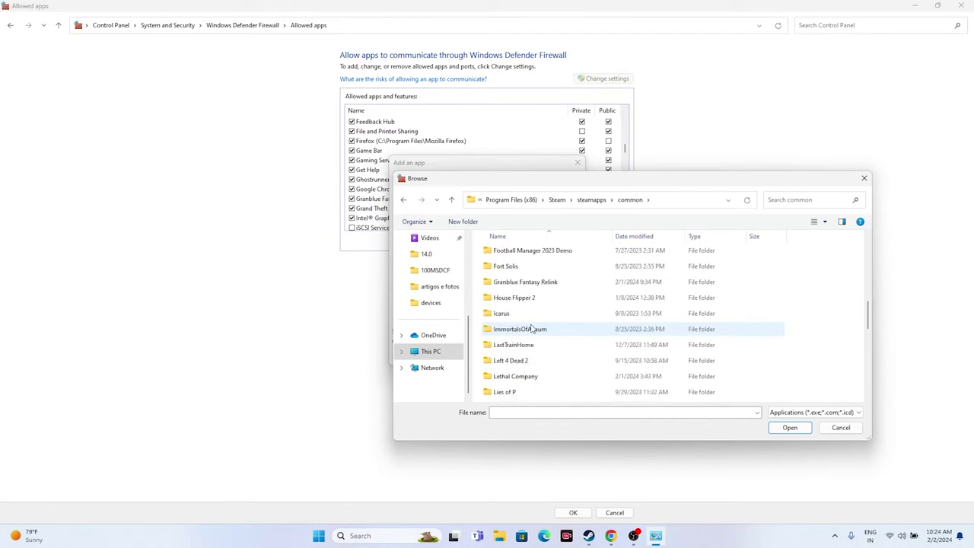
{"action": "double_click", "coordinate": [530, 282]}
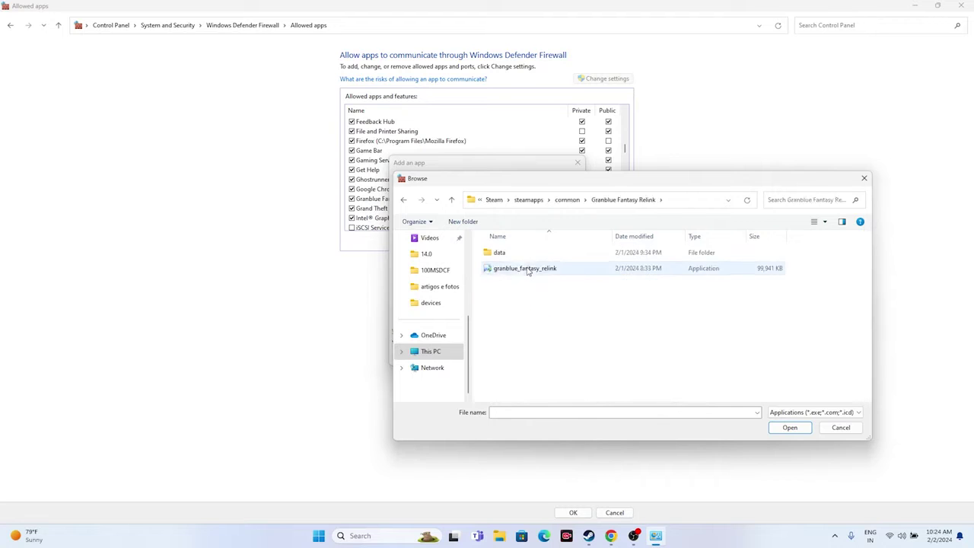
{"action": "left_click", "coordinate": [527, 272]}
{"action": "left_click", "coordinate": [789, 428]}
{"action": "left_click", "coordinate": [523, 358]}
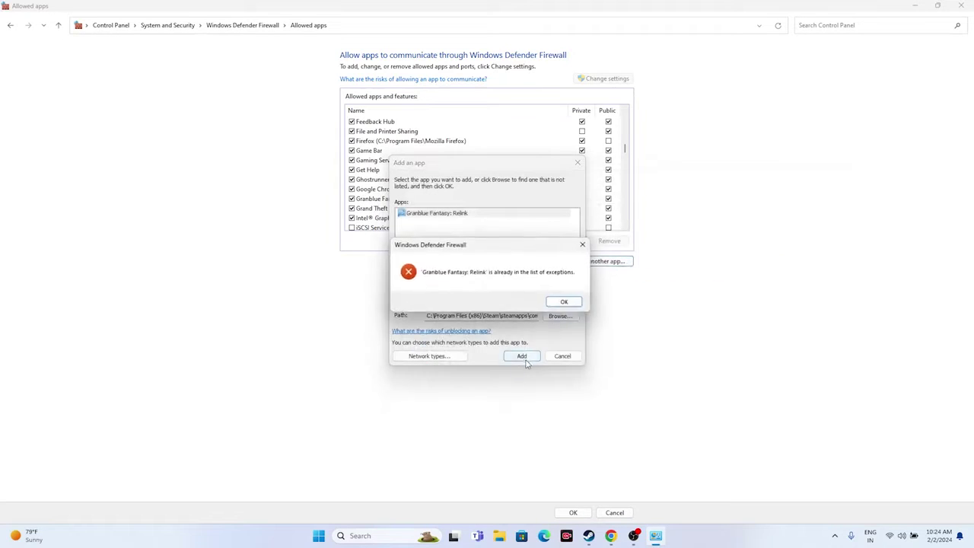
{"action": "left_click", "coordinate": [564, 301]}
{"action": "left_click", "coordinate": [577, 163]}
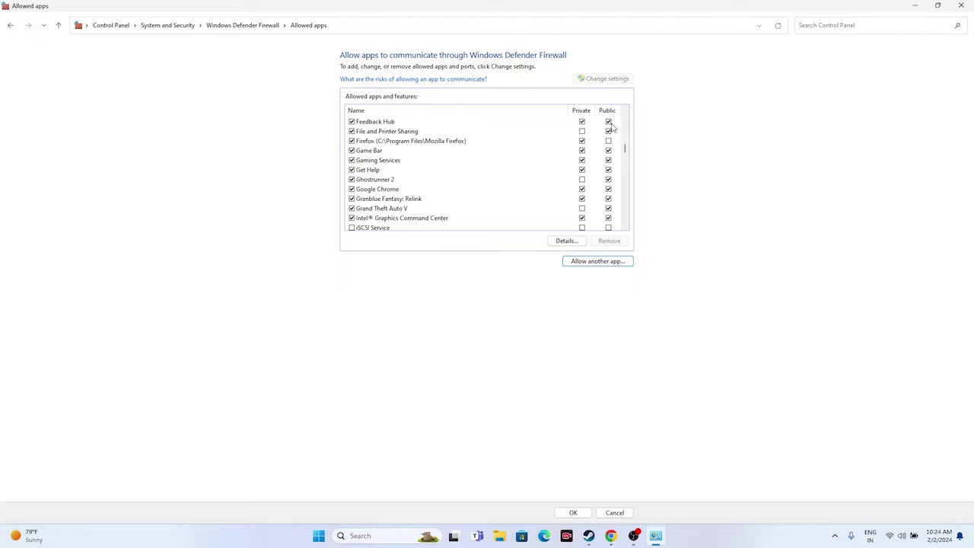
{"action": "left_click", "coordinate": [962, 6]}
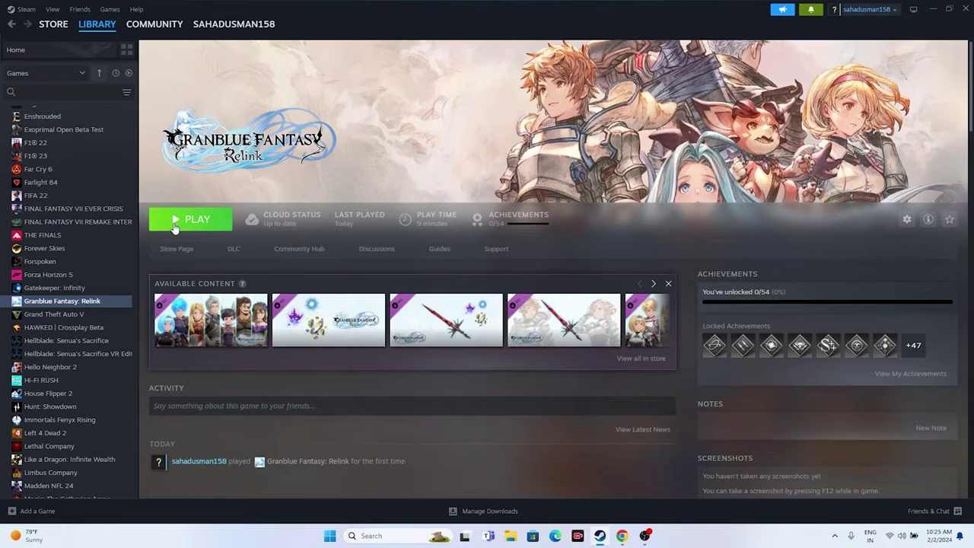
Step: Search Windows for System Configuration, open it, and show its list of services
{"action": "left_click", "coordinate": [369, 537]}
{"action": "type", "text": "s"}
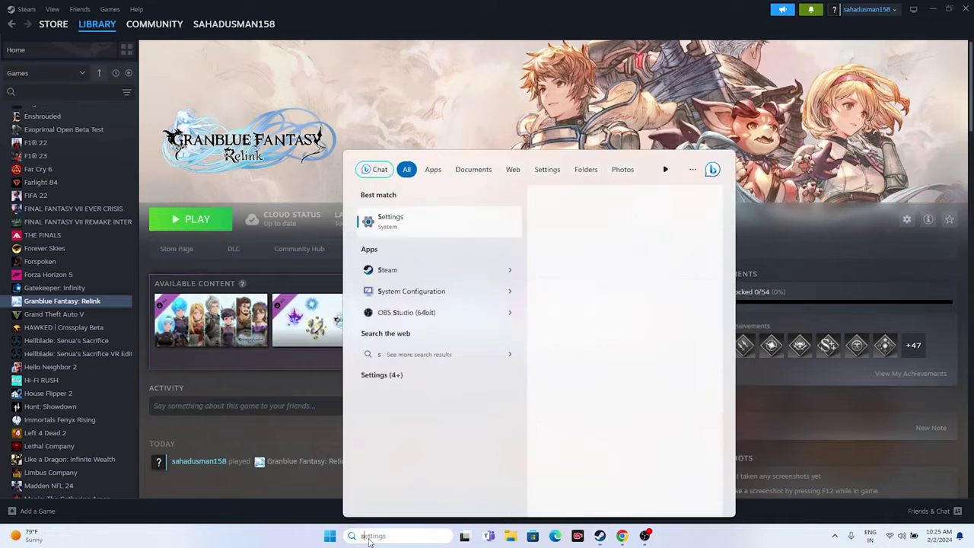
{"action": "type", "text": "ystem"}
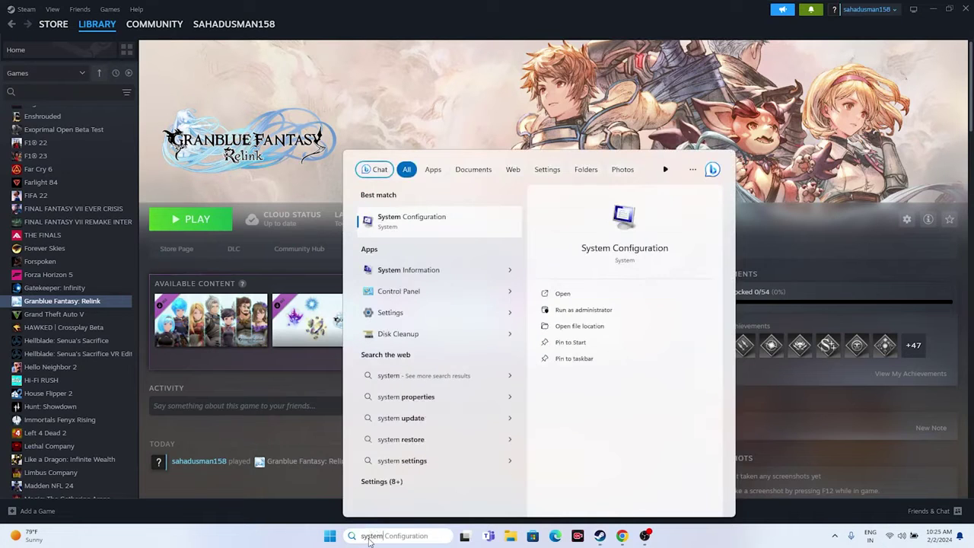
{"action": "left_click", "coordinate": [439, 220]}
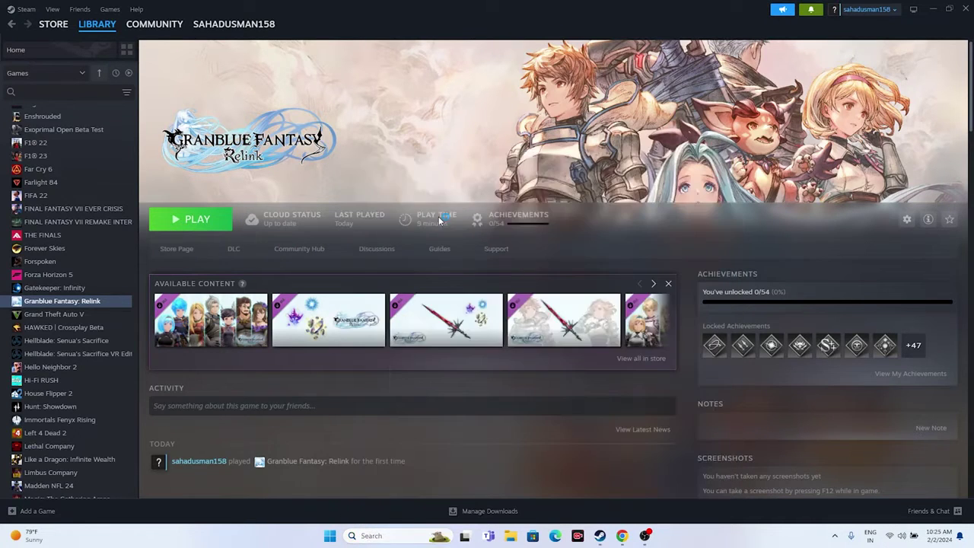
{"action": "left_click", "coordinate": [407, 188]}
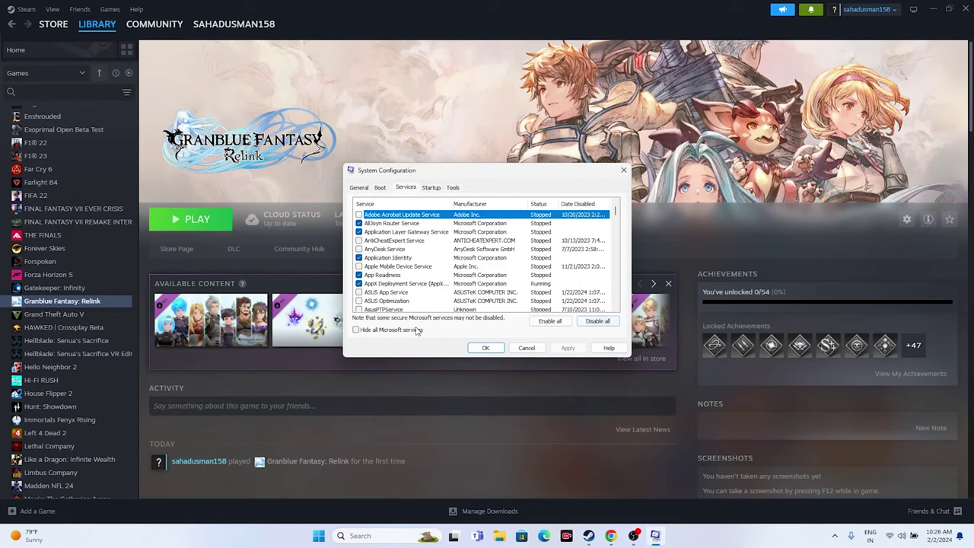
Step: Hide all Microsoft services, disable all the remaining services, apply the changes, and exit System Configuration without restarting
{"action": "left_click", "coordinate": [608, 322]}
{"action": "left_click", "coordinate": [401, 332]}
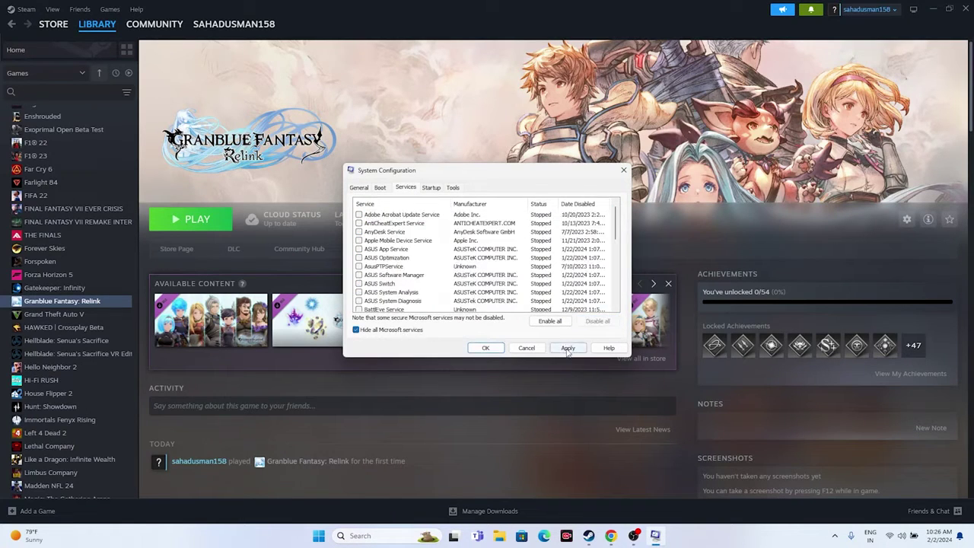
{"action": "left_click", "coordinate": [568, 348]}
{"action": "left_click", "coordinate": [487, 348]}
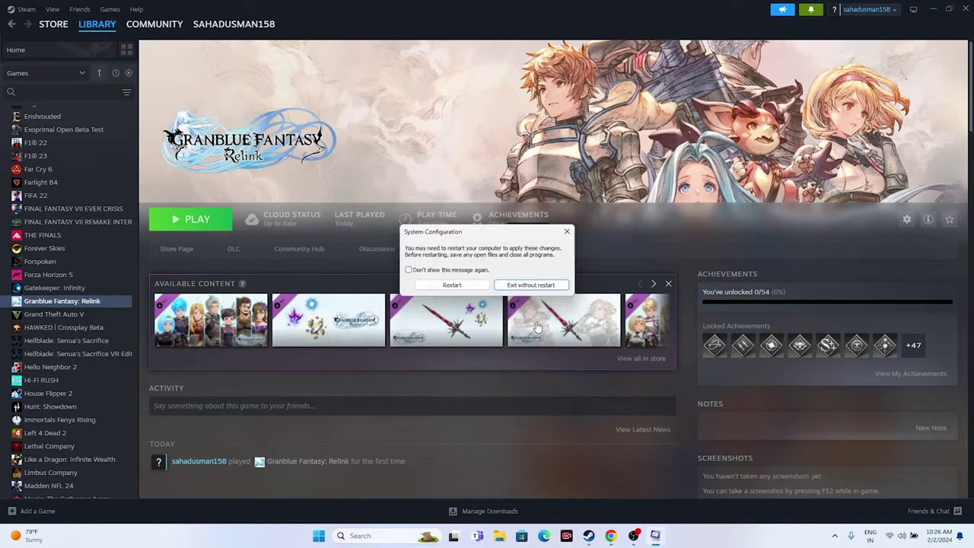
{"action": "left_click", "coordinate": [913, 9]}
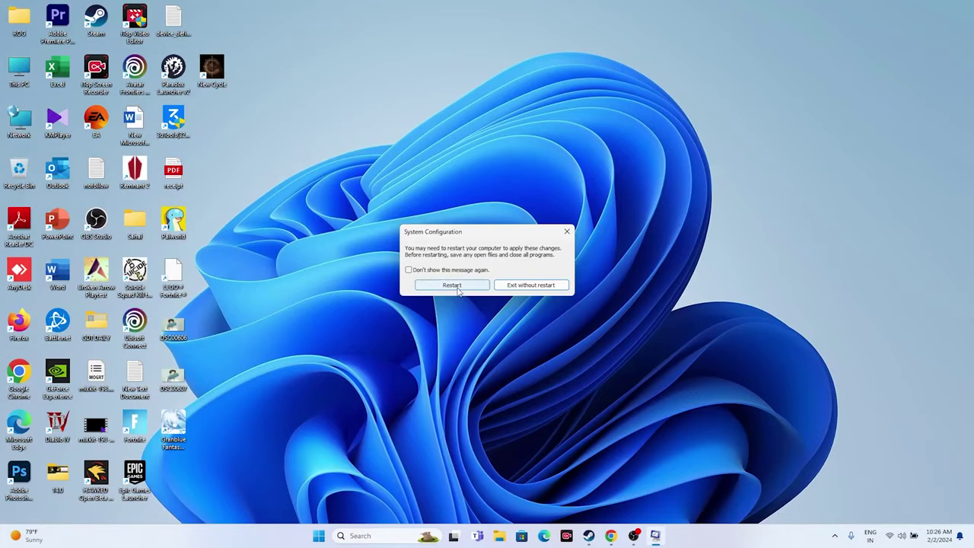
{"action": "left_click", "coordinate": [531, 286]}
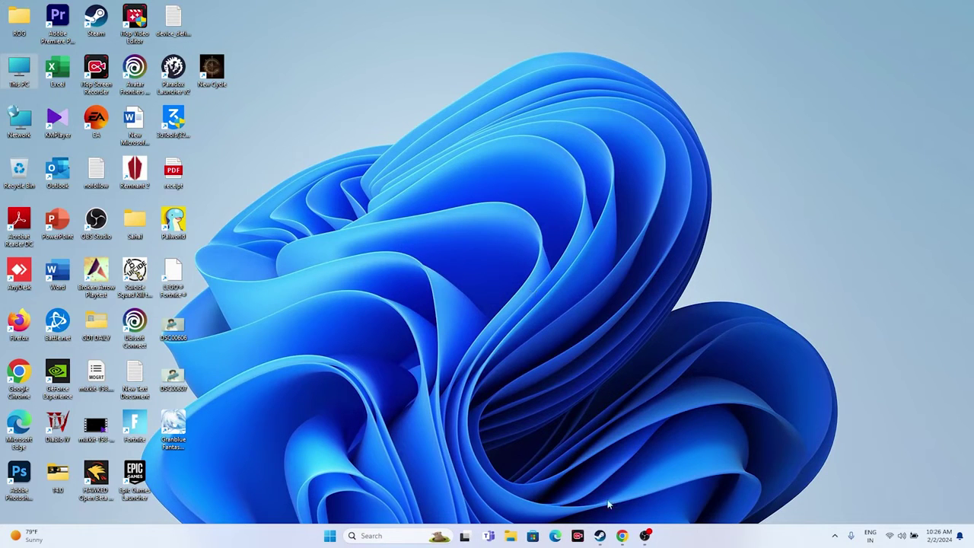
Step: Switch to Steam, check the in-game overlay setting in Granblue Fantasy: Relink's properties, and close the properties
{"action": "left_click", "coordinate": [600, 535]}
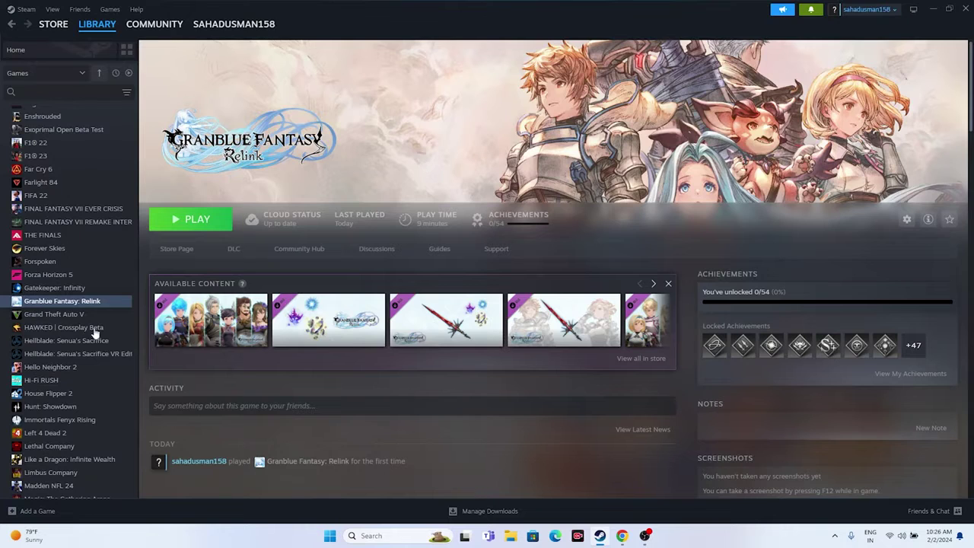
{"action": "right_click", "coordinate": [87, 303]}
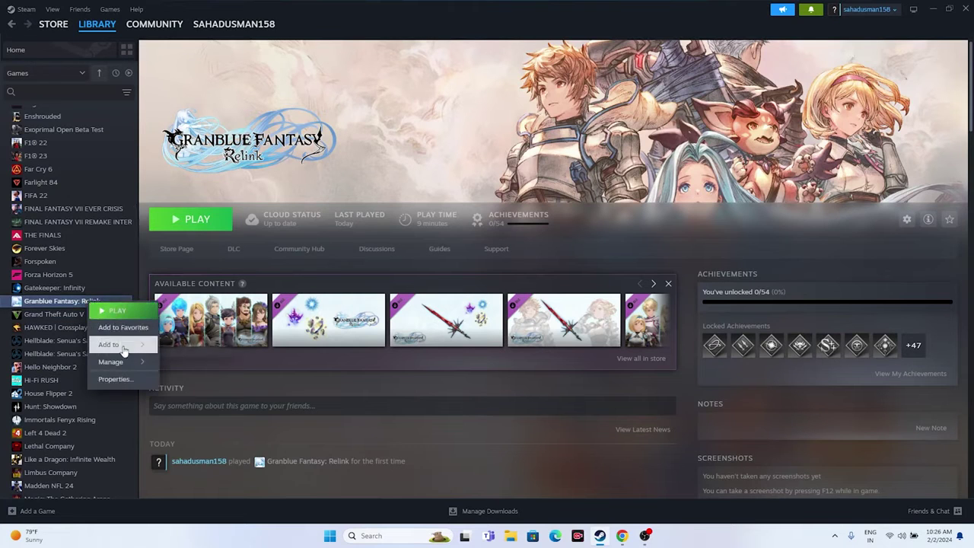
{"action": "left_click", "coordinate": [113, 379]}
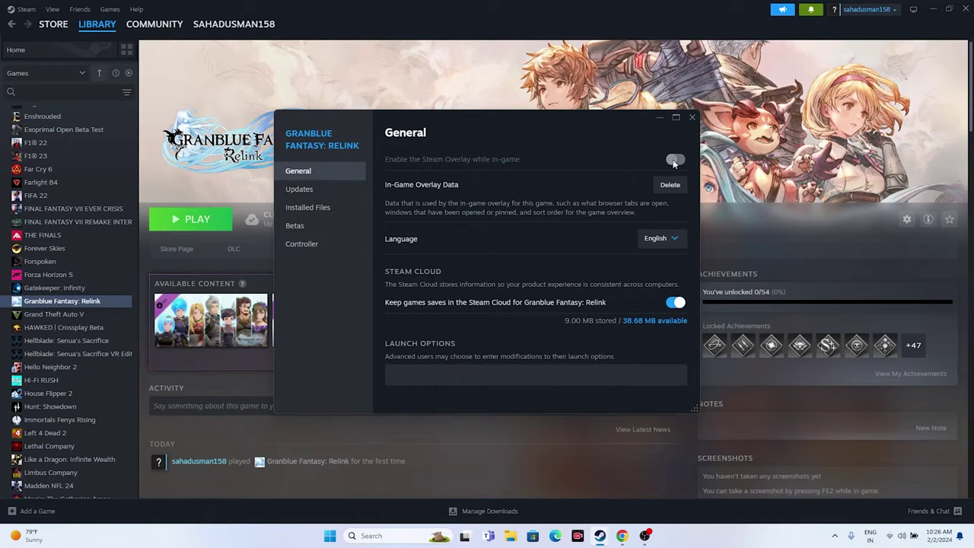
{"action": "left_click", "coordinate": [694, 118]}
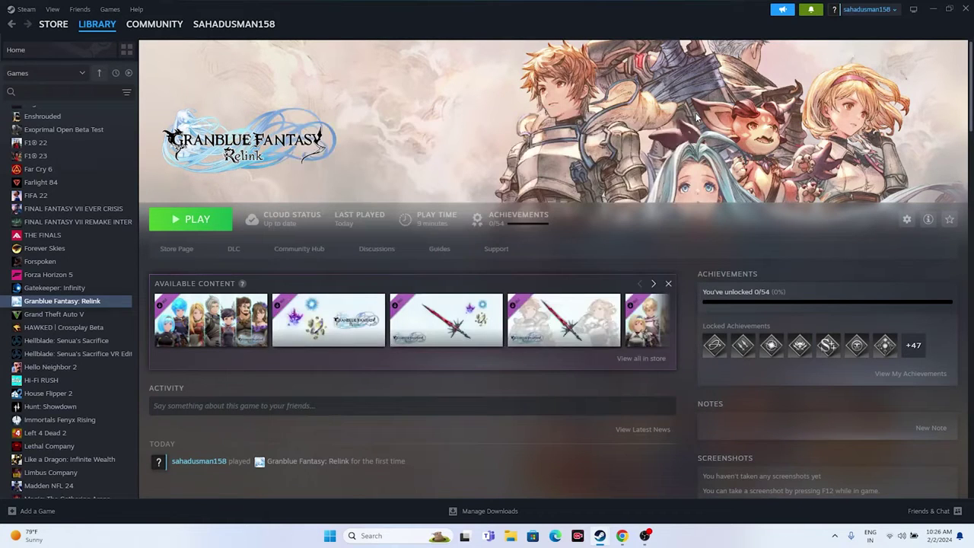
Step: Set the launch options in Granblue Fantasy: Relink's properties to -dx12 and close the properties
{"action": "right_click", "coordinate": [100, 303]}
{"action": "left_click", "coordinate": [124, 379]}
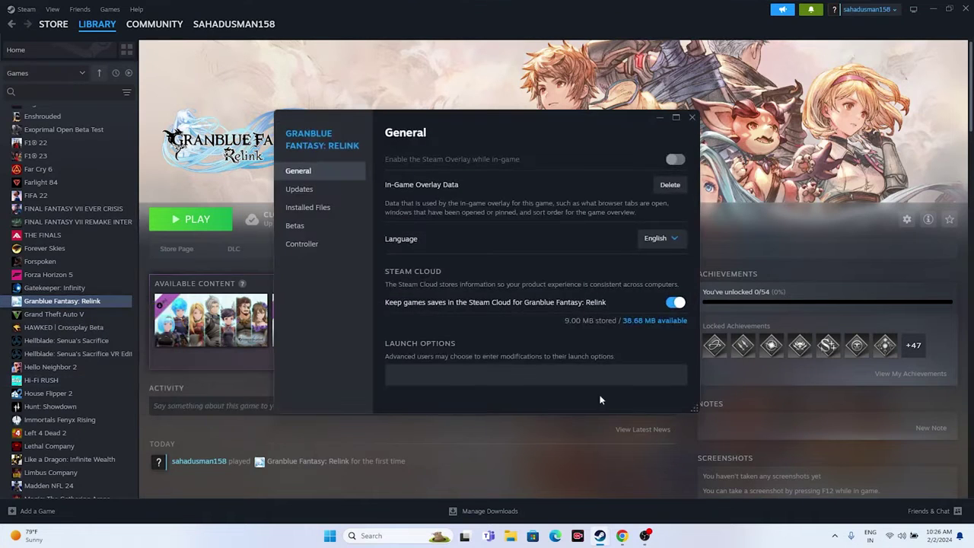
{"action": "left_click", "coordinate": [447, 372]}
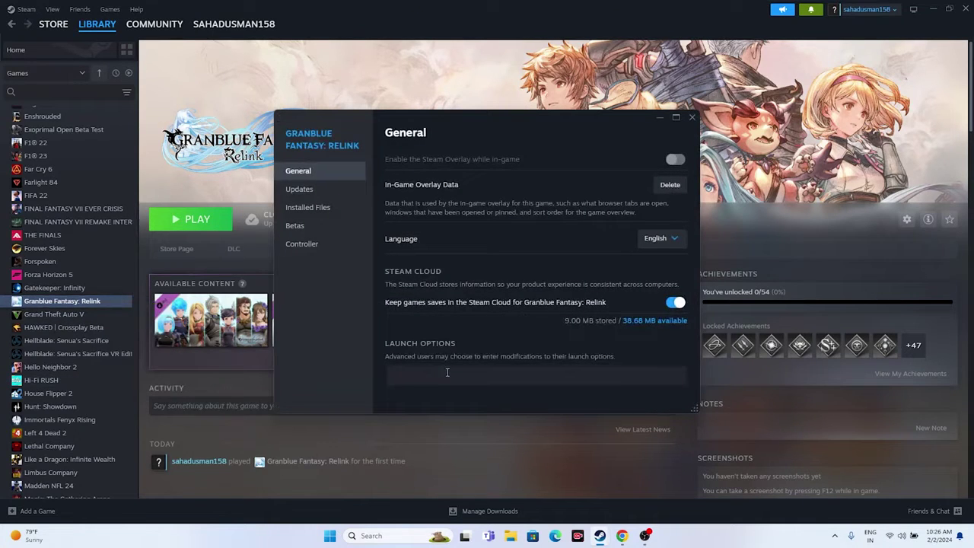
{"action": "type", "text": "-dx11"}
{"action": "key", "text": "BackSpace"}
{"action": "type", "text": "2"}
{"action": "left_click", "coordinate": [692, 118]}
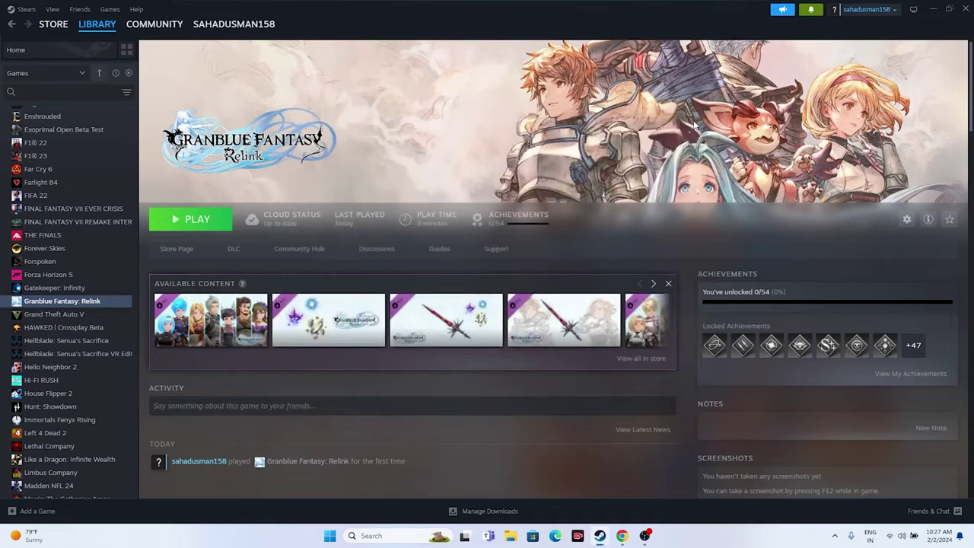
Step: Minimize Steam, open Task Manager full screen to examine the running apps and background processes, and close it
{"action": "left_click", "coordinate": [940, 9]}
{"action": "right_click", "coordinate": [329, 537]}
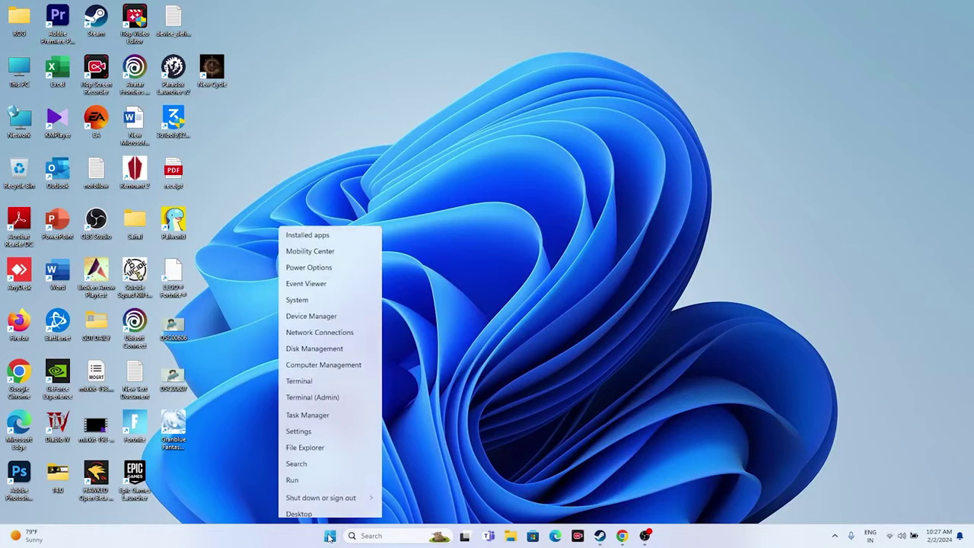
{"action": "left_click", "coordinate": [333, 414]}
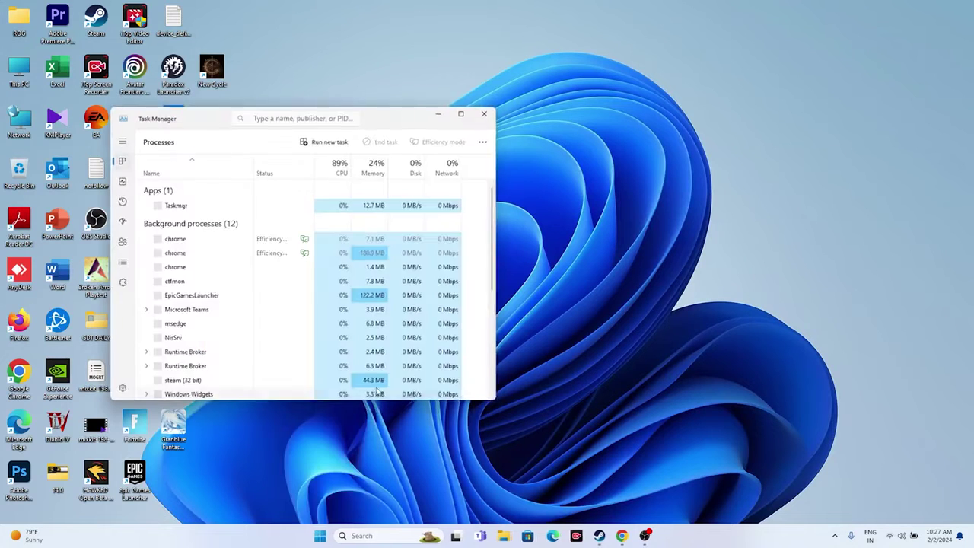
{"action": "left_click", "coordinate": [461, 114]}
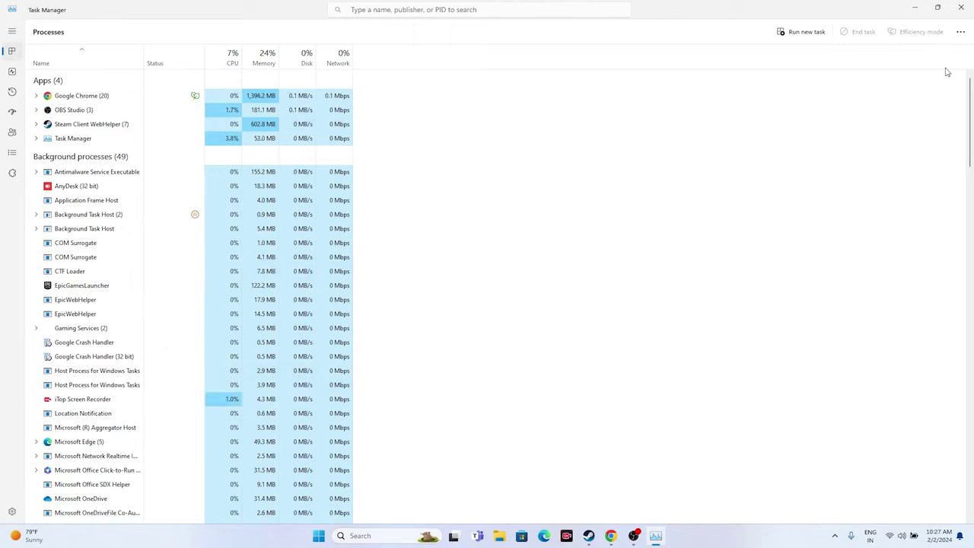
{"action": "left_click", "coordinate": [962, 17]}
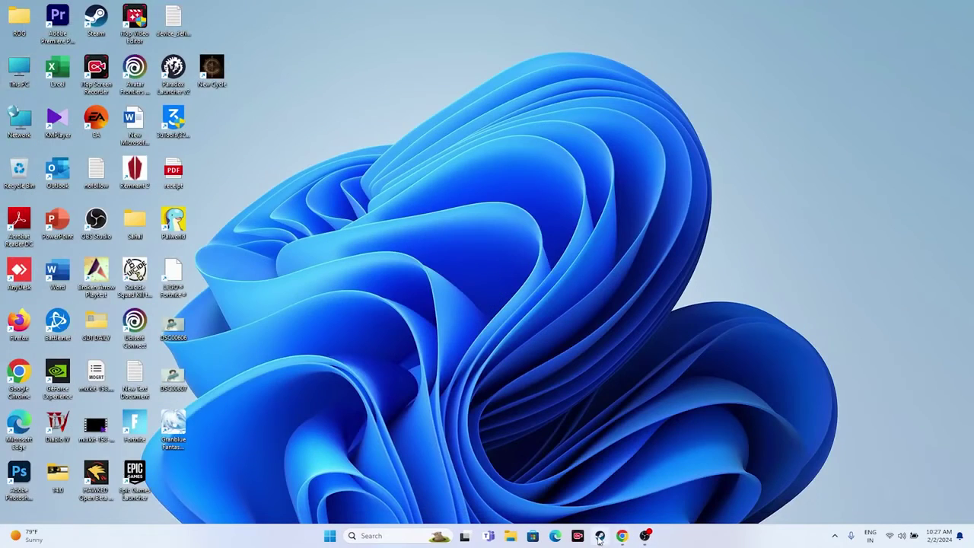
{"action": "left_click", "coordinate": [599, 536]}
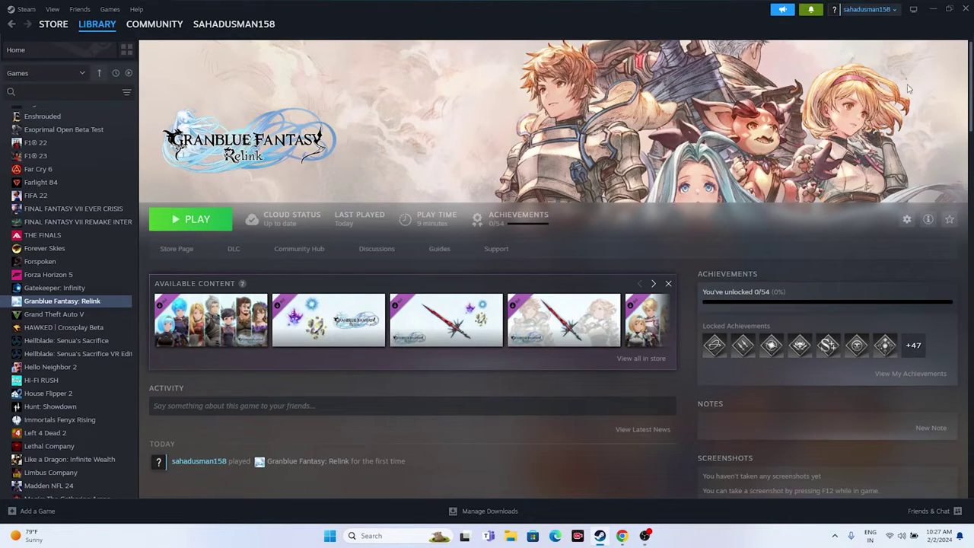
{"action": "left_click", "coordinate": [913, 9]}
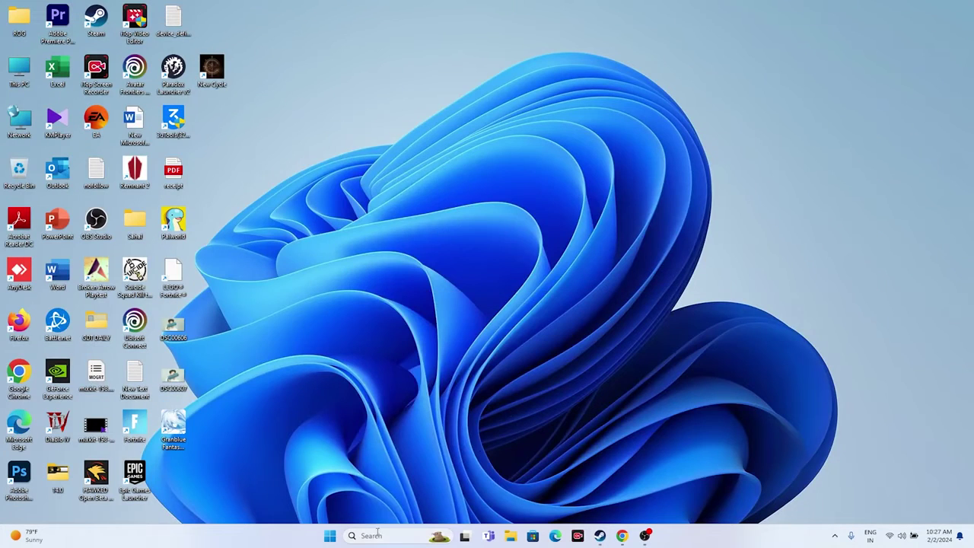
Step: Open the Windows Graphics settings from search and look through the custom options for apps
{"action": "left_click", "coordinate": [378, 535]}
{"action": "left_click", "coordinate": [410, 335]}
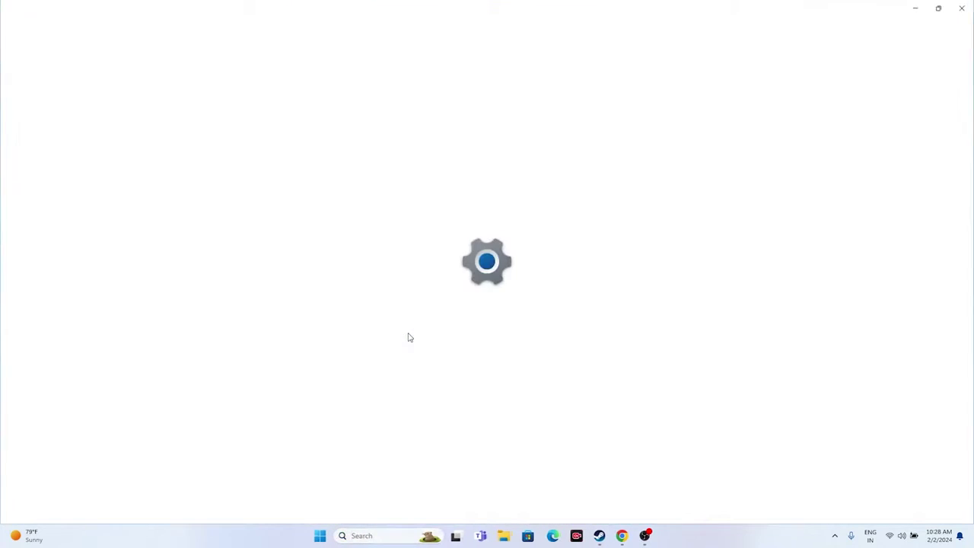
{"action": "scroll", "coordinate": [684, 201], "scroll_direction": "down", "scroll_amount": 3}
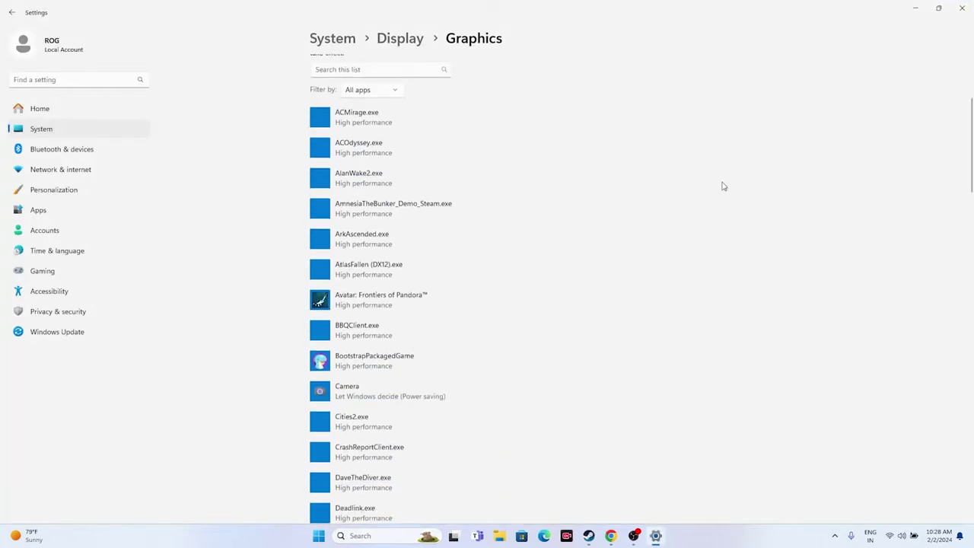
{"action": "scroll", "coordinate": [861, 203], "scroll_direction": "up", "scroll_amount": 3}
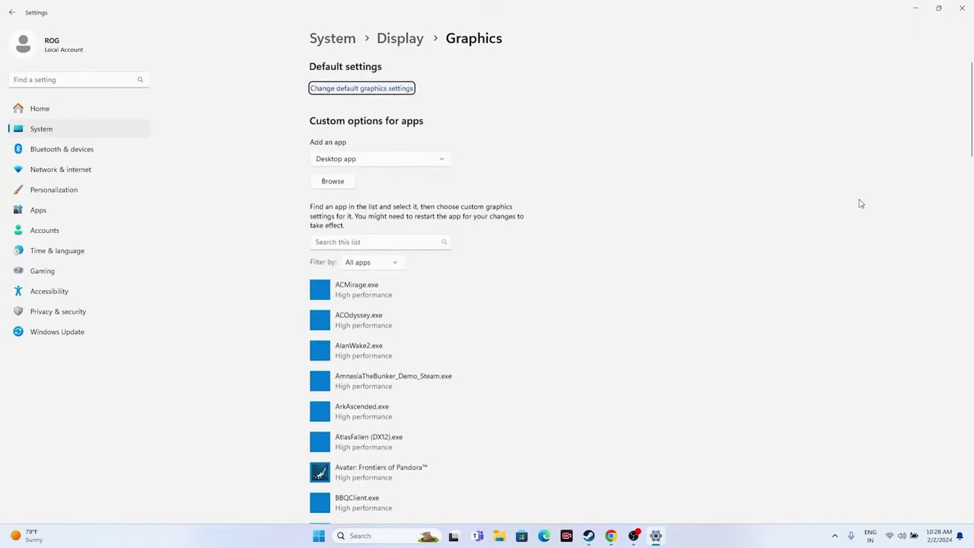
Step: Browse for a desktop app to add and go to C:\Program Files (x86)\Steam\steamapps\common
{"action": "left_click", "coordinate": [338, 182]}
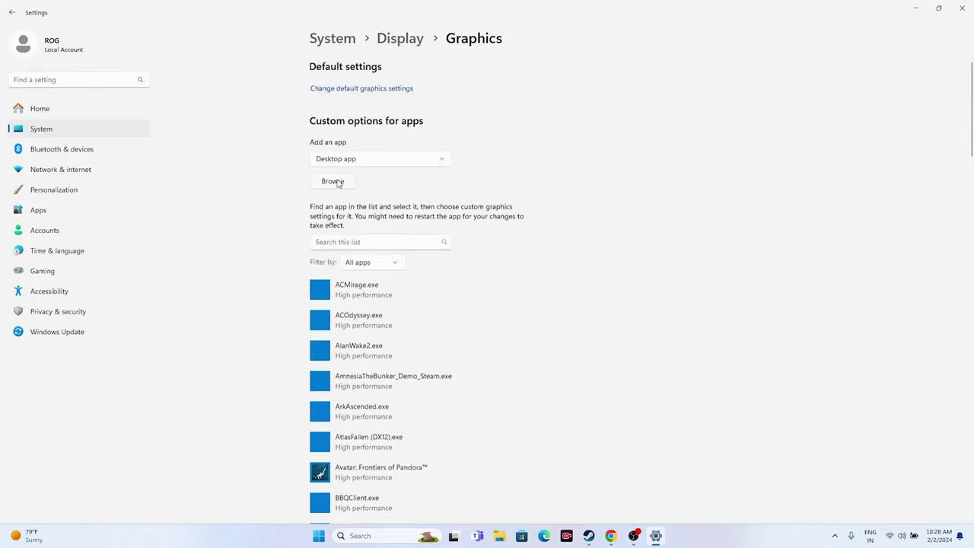
{"action": "double_click", "coordinate": [147, 97]}
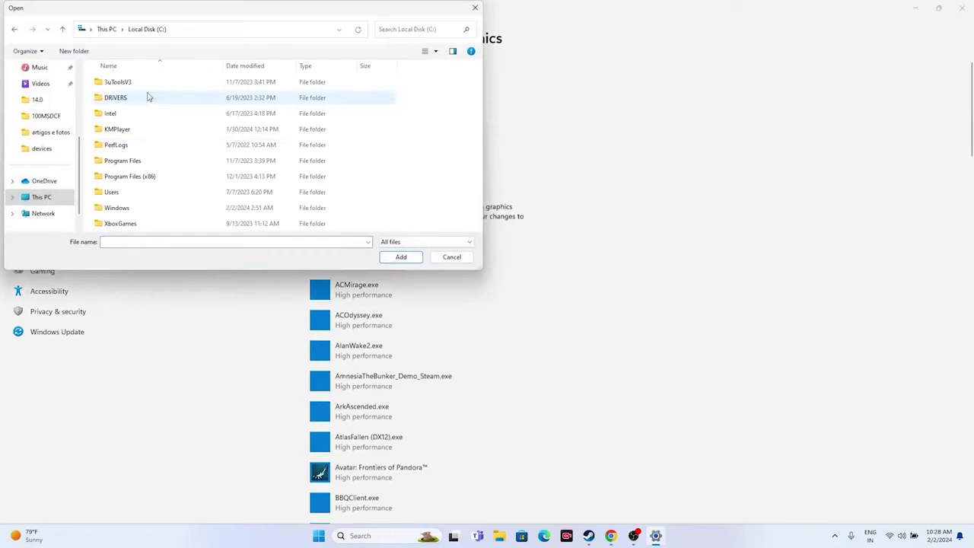
{"action": "double_click", "coordinate": [155, 181]}
{"action": "scroll", "coordinate": [172, 160], "scroll_direction": "down", "scroll_amount": 4}
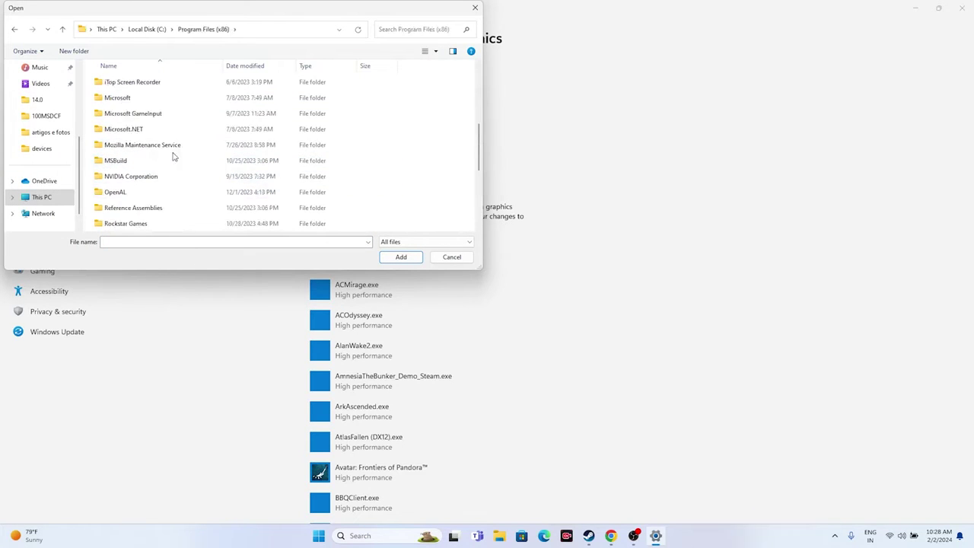
{"action": "double_click", "coordinate": [135, 146]}
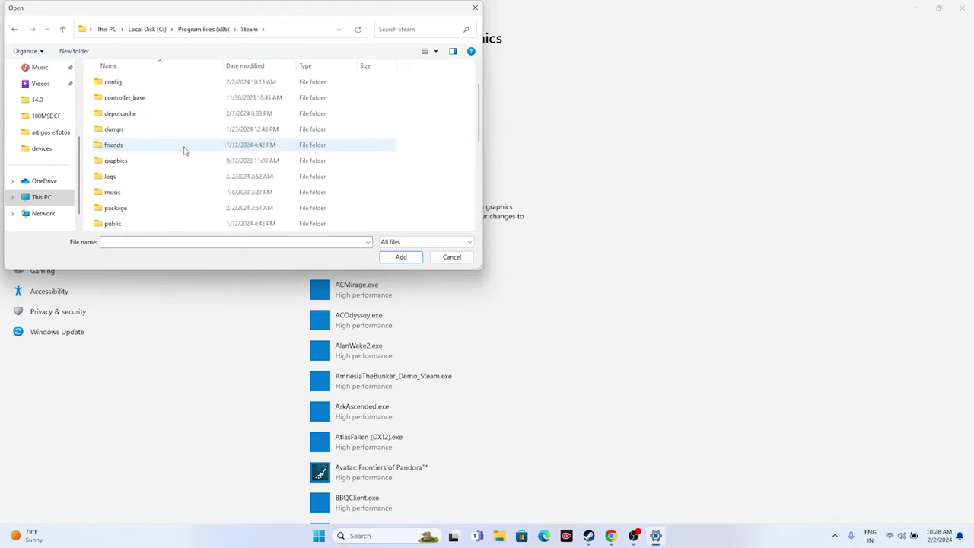
{"action": "scroll", "coordinate": [179, 152], "scroll_direction": "down", "scroll_amount": 3}
{"action": "left_click", "coordinate": [158, 178]}
{"action": "double_click", "coordinate": [158, 177]}
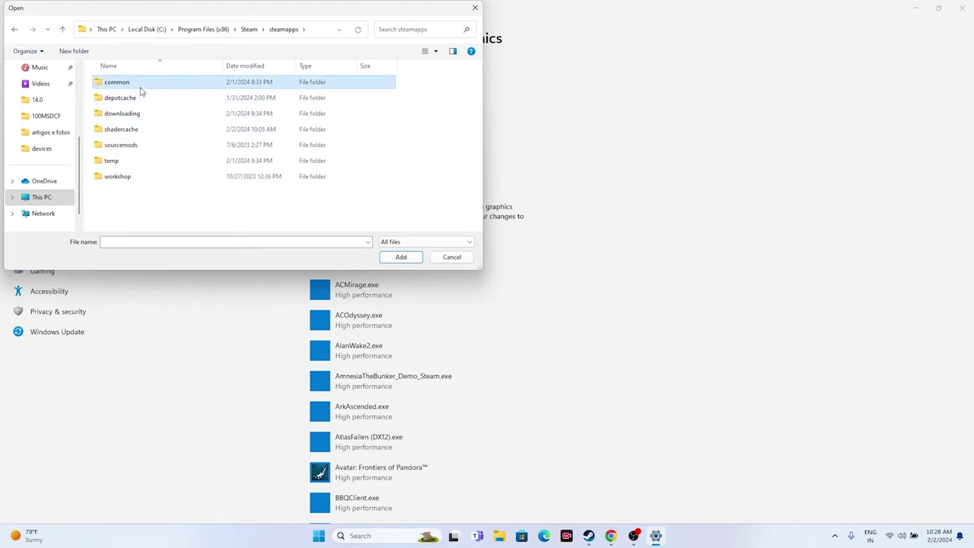
{"action": "double_click", "coordinate": [142, 84]}
Step: Find the Granblue Fantasy Relink folder and add its granblue_fantasy_relink application to the custom graphics list
{"action": "scroll", "coordinate": [171, 145], "scroll_direction": "down", "scroll_amount": 3}
{"action": "scroll", "coordinate": [171, 145], "scroll_direction": "down", "scroll_amount": 5}
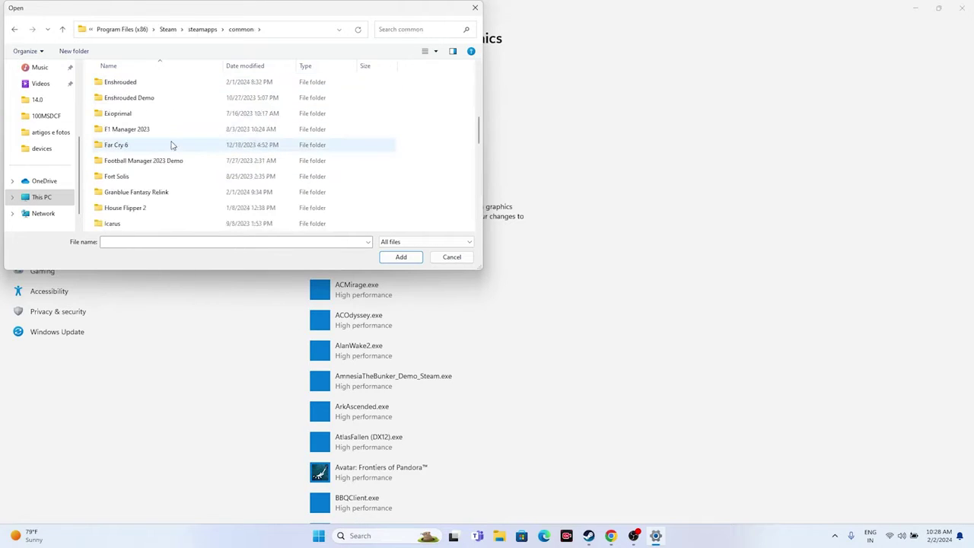
{"action": "scroll", "coordinate": [171, 145], "scroll_direction": "down", "scroll_amount": 5}
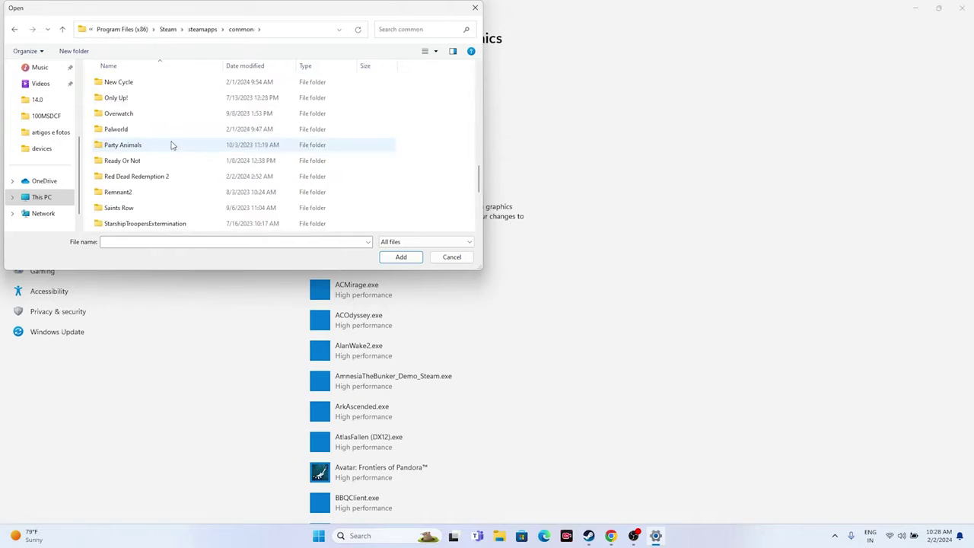
{"action": "scroll", "coordinate": [171, 145], "scroll_direction": "down", "scroll_amount": 3}
{"action": "scroll", "coordinate": [171, 145], "scroll_direction": "down", "scroll_amount": 1}
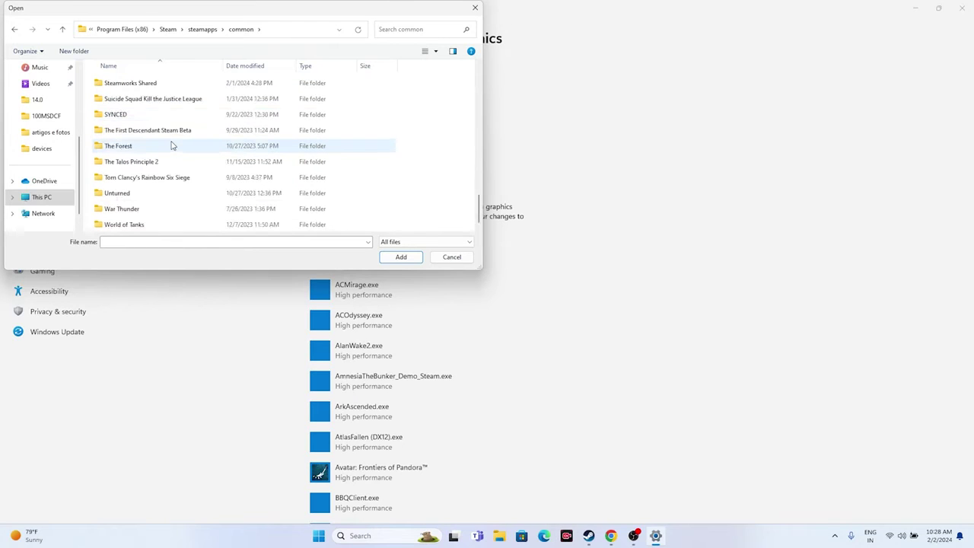
{"action": "scroll", "coordinate": [171, 144], "scroll_direction": "up", "scroll_amount": 5}
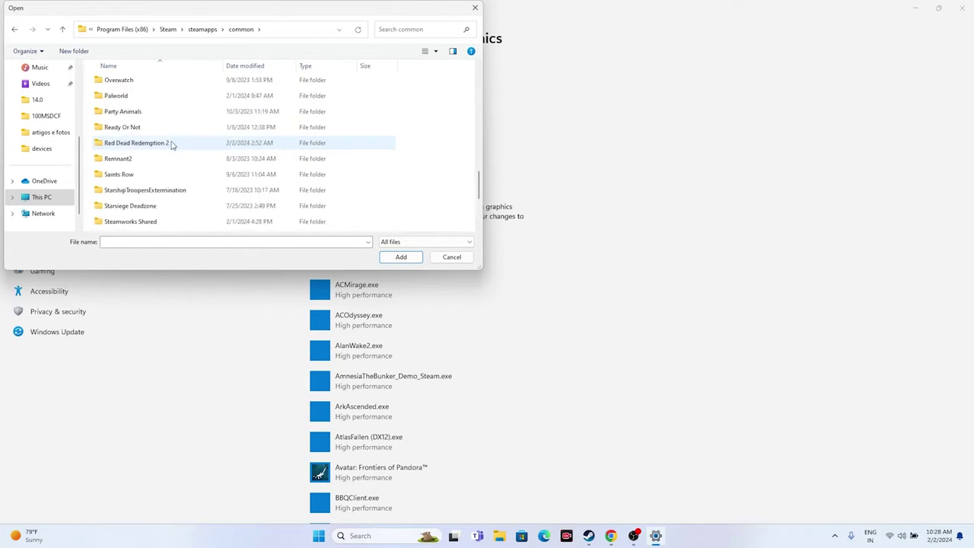
{"action": "scroll", "coordinate": [172, 145], "scroll_direction": "up", "scroll_amount": 4}
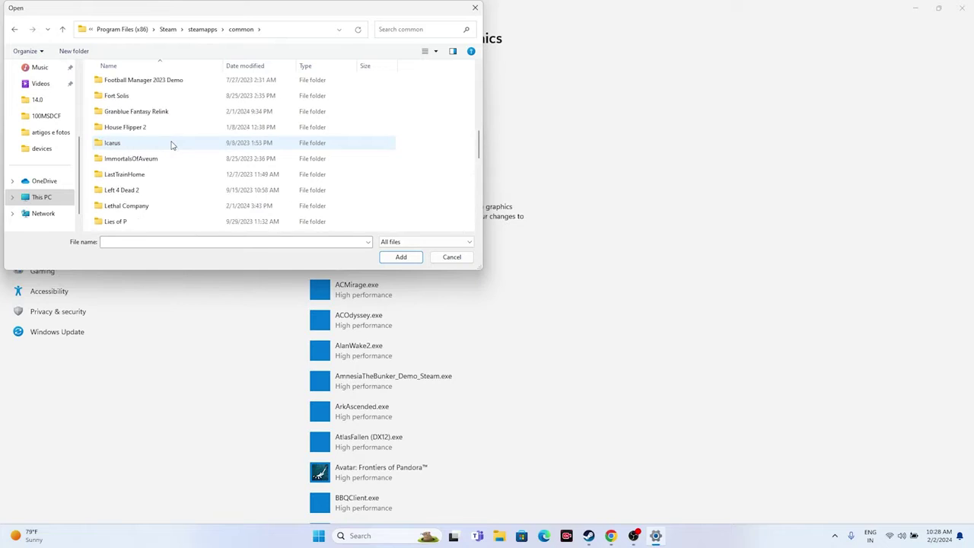
{"action": "double_click", "coordinate": [156, 159]}
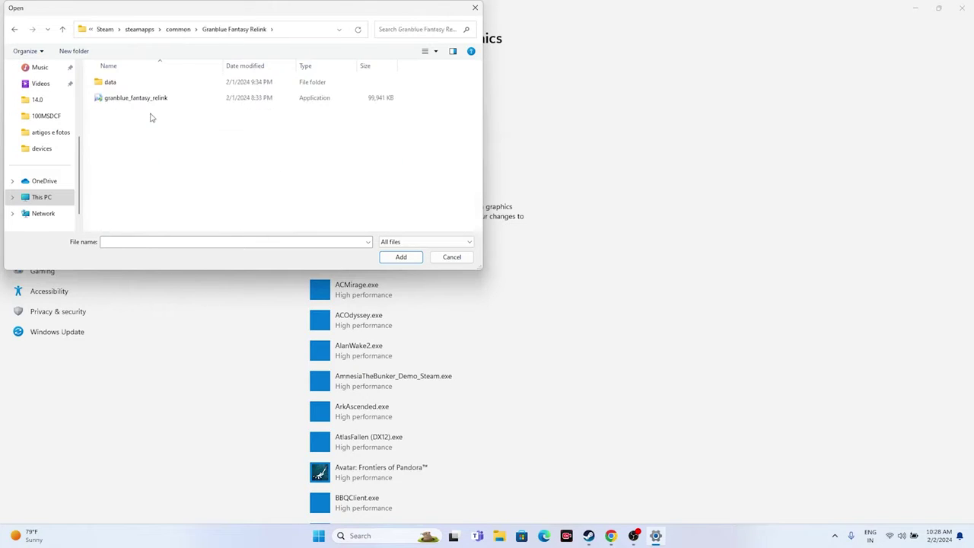
{"action": "left_click", "coordinate": [152, 99]}
{"action": "left_click", "coordinate": [401, 257]}
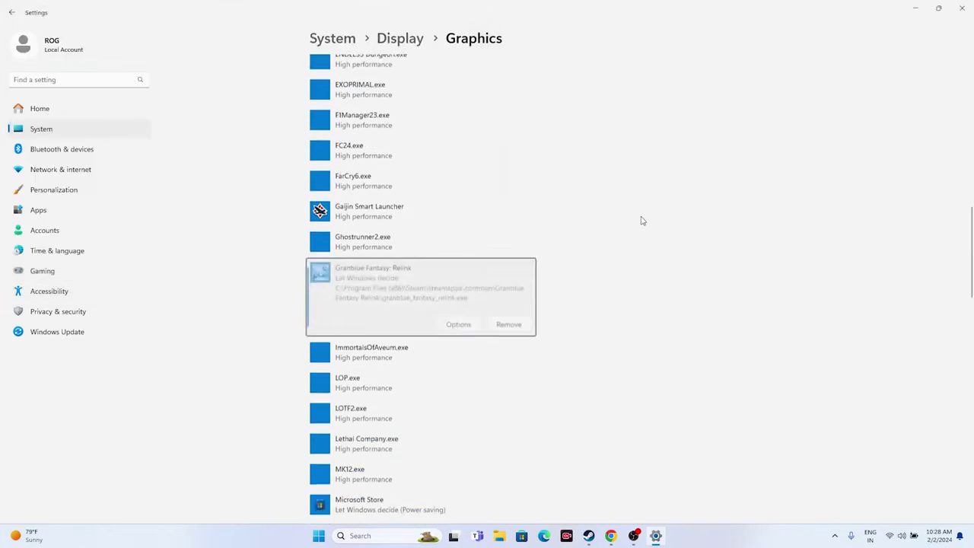
Step: Set Granblue Fantasy: Relink's graphics preference to High performance, save it, and close Settings
{"action": "left_click", "coordinate": [459, 268]}
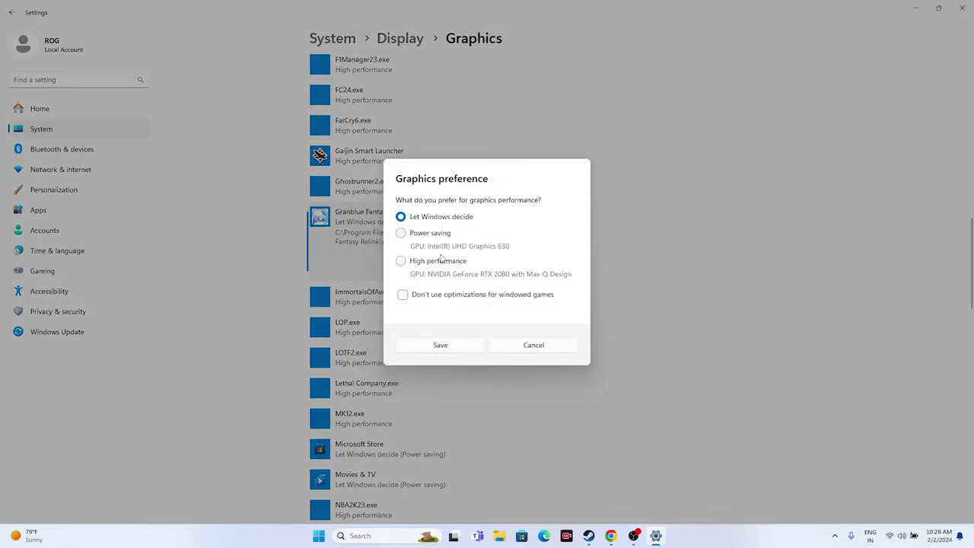
{"action": "left_click", "coordinate": [401, 261]}
{"action": "left_click", "coordinate": [440, 344]}
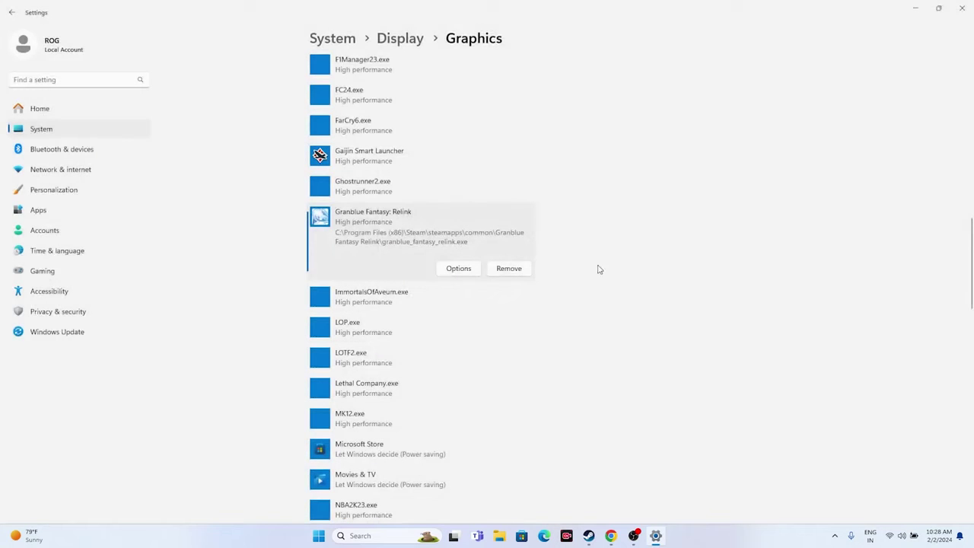
{"action": "left_click", "coordinate": [962, 9]}
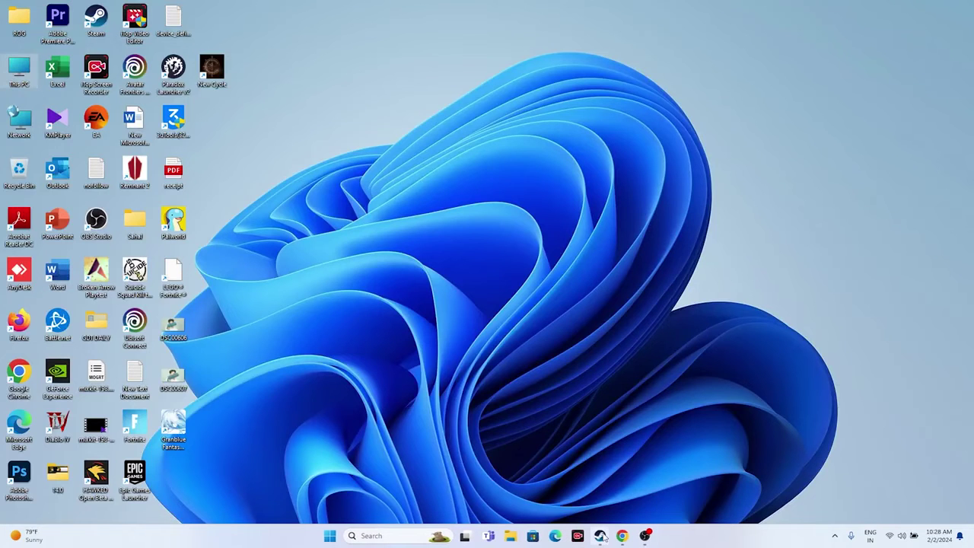
Step: Open the advanced system settings and bring up the Virtual Memory settings from the advanced performance options
{"action": "left_click", "coordinate": [600, 536]}
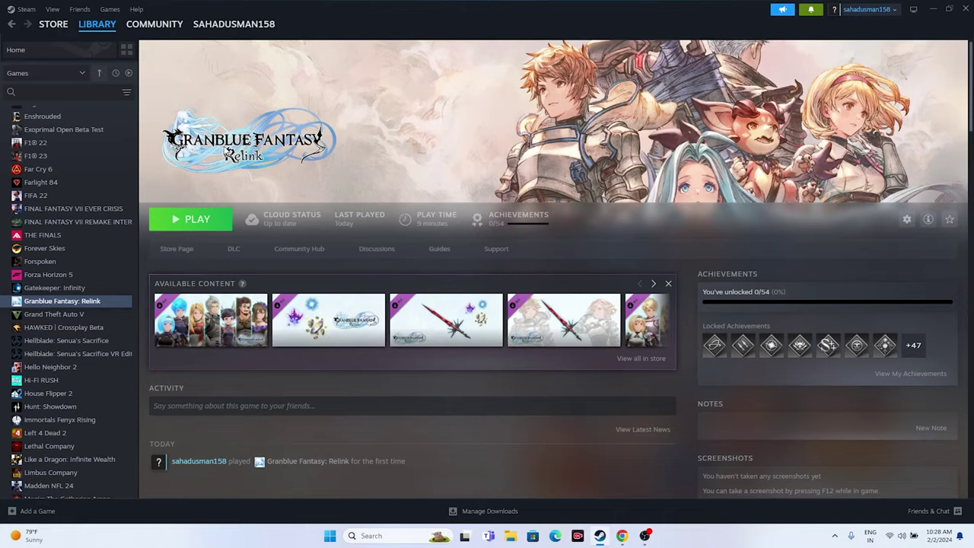
{"action": "left_click", "coordinate": [934, 10]}
{"action": "left_click", "coordinate": [392, 535]}
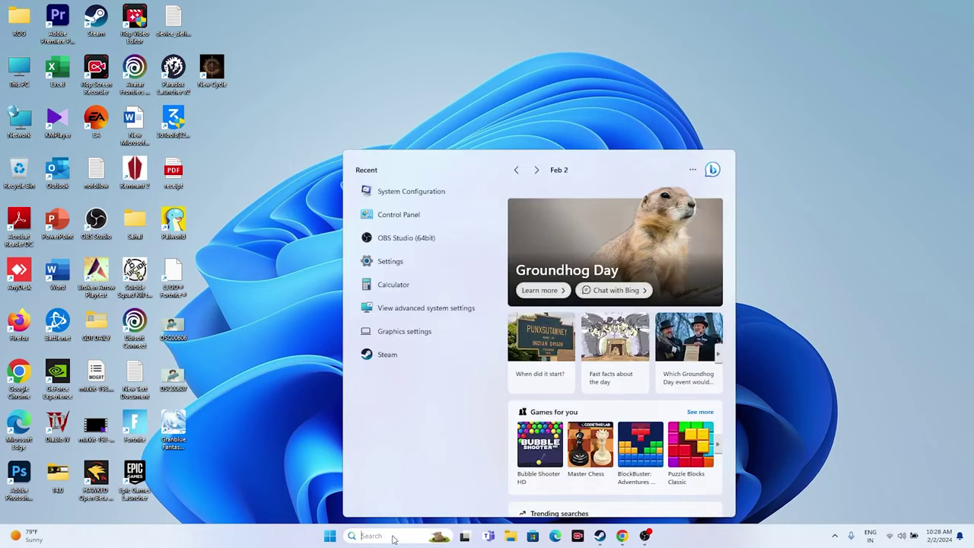
{"action": "left_click", "coordinate": [437, 314]}
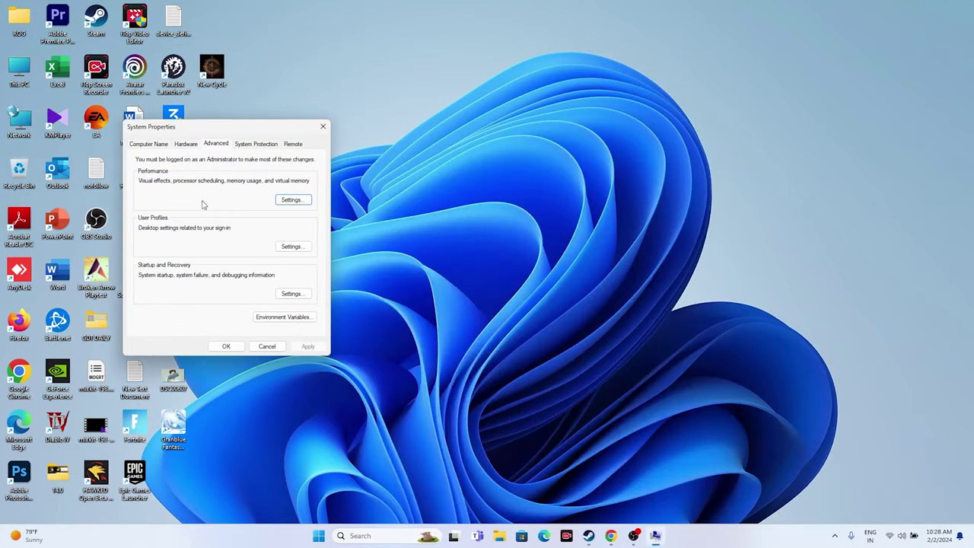
{"action": "left_click", "coordinate": [288, 201]}
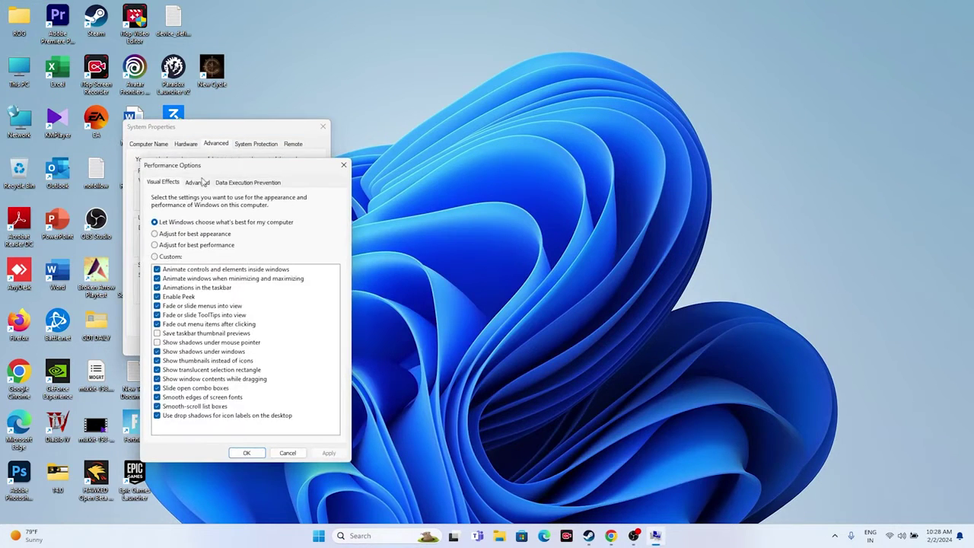
{"action": "left_click", "coordinate": [198, 183]}
{"action": "left_click", "coordinate": [300, 312]}
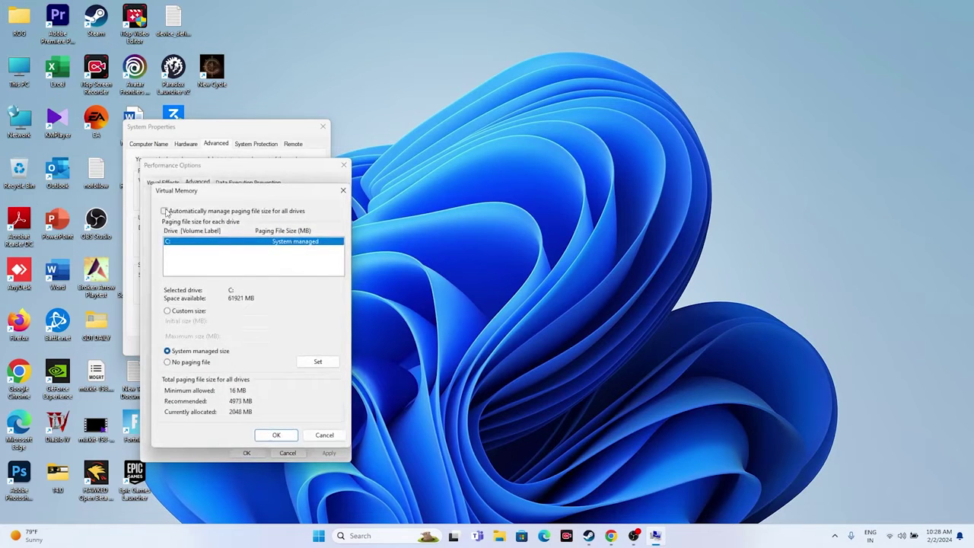
Step: Switch the C: drive's paging file from system managed to a custom size
{"action": "left_click", "coordinate": [168, 312]}
{"action": "left_click", "coordinate": [243, 320]}
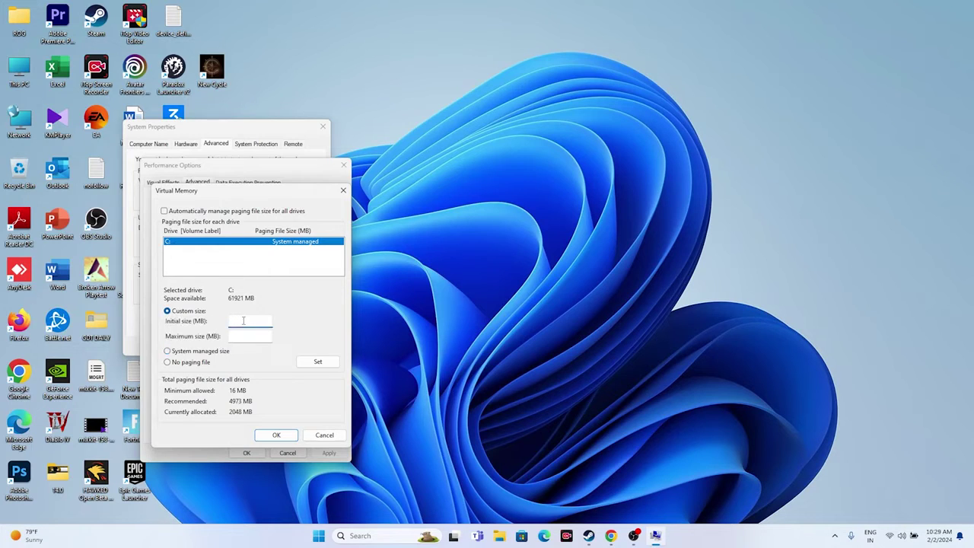
{"action": "left_click", "coordinate": [232, 336]}
Step: Open Calculator and multiply 32 by 1024 to convert the RAM size to megabytes
{"action": "left_click", "coordinate": [371, 534]}
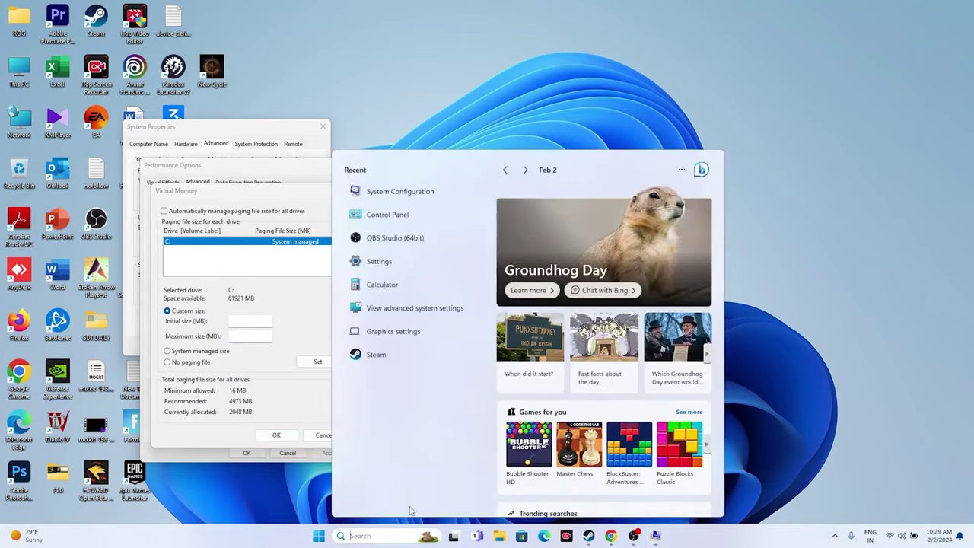
{"action": "left_click", "coordinate": [398, 286]}
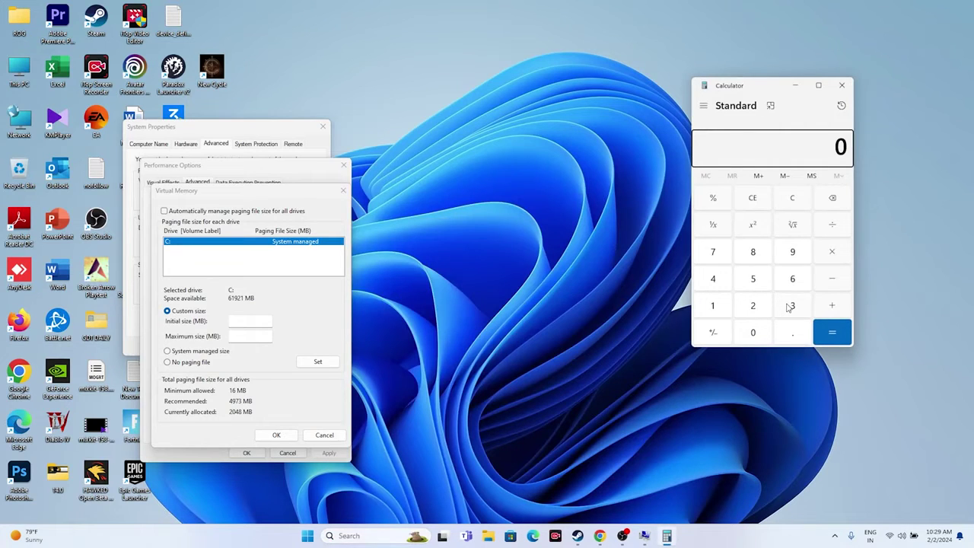
{"action": "left_click", "coordinate": [788, 307]}
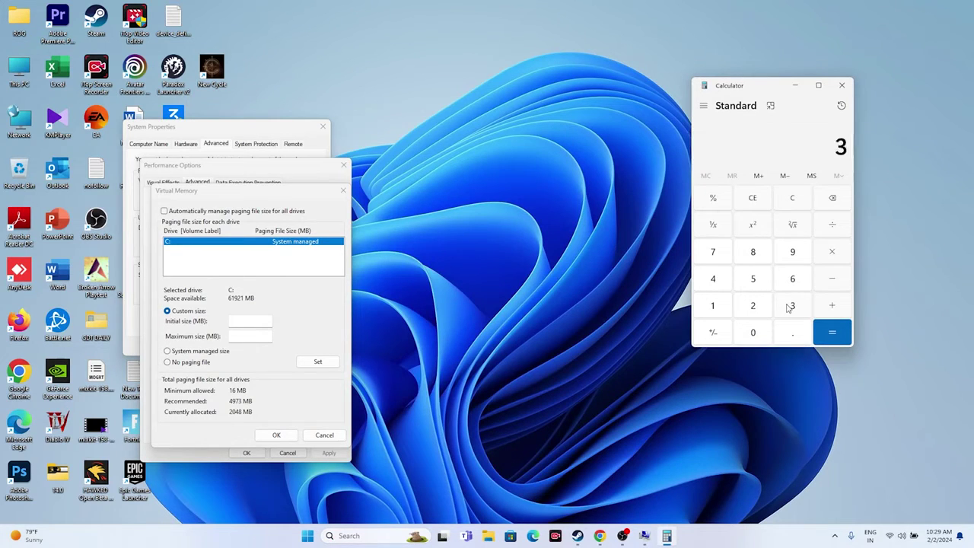
{"action": "left_click", "coordinate": [760, 310]}
{"action": "left_click", "coordinate": [830, 255]}
{"action": "left_click", "coordinate": [712, 312]}
{"action": "left_click", "coordinate": [743, 331]}
{"action": "left_click", "coordinate": [750, 309]}
{"action": "left_click", "coordinate": [719, 283]}
{"action": "left_click", "coordinate": [829, 338]}
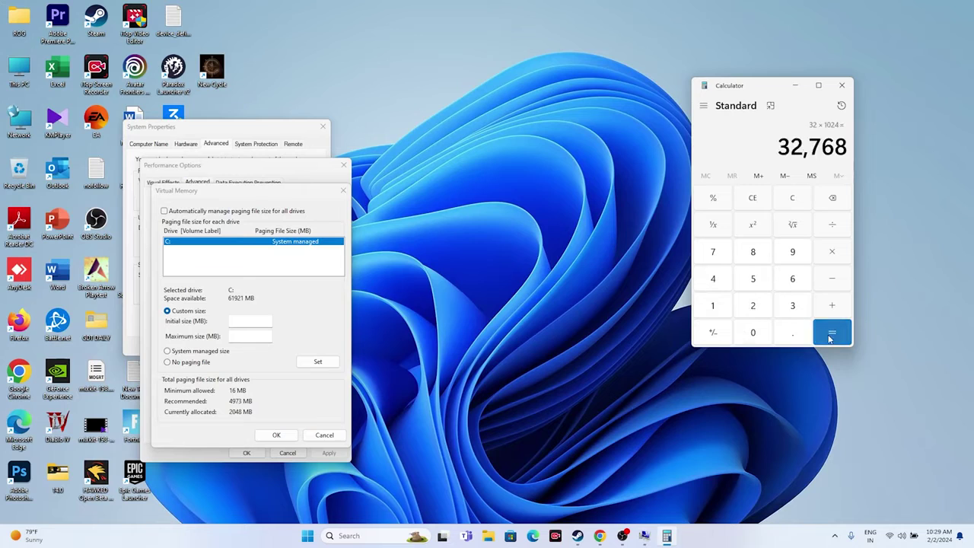
Step: Multiply the result by 1.5 and copy 49,152 into the paging file's initial size
{"action": "left_click", "coordinate": [833, 256]}
{"action": "left_click", "coordinate": [720, 308]}
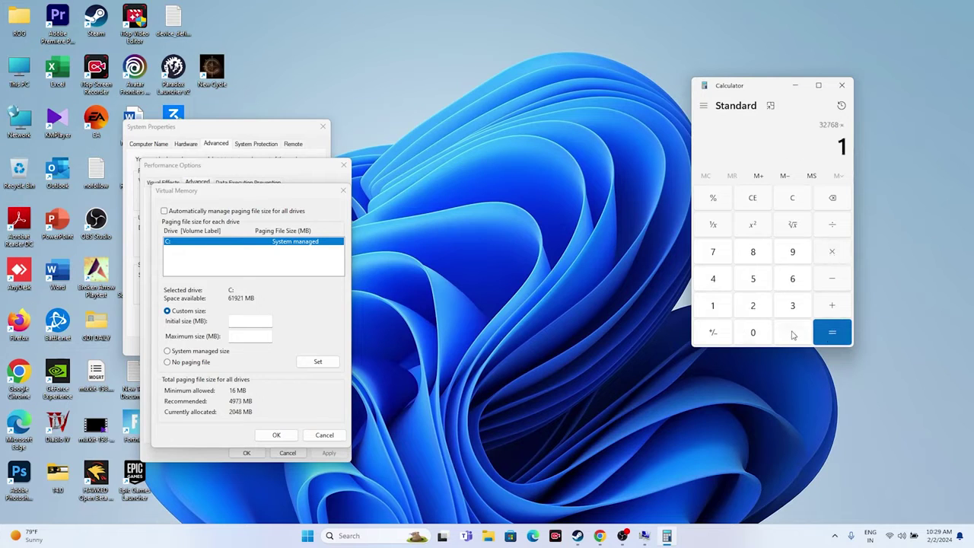
{"action": "left_click", "coordinate": [792, 333]}
{"action": "left_click", "coordinate": [755, 279]}
{"action": "left_click", "coordinate": [832, 332]}
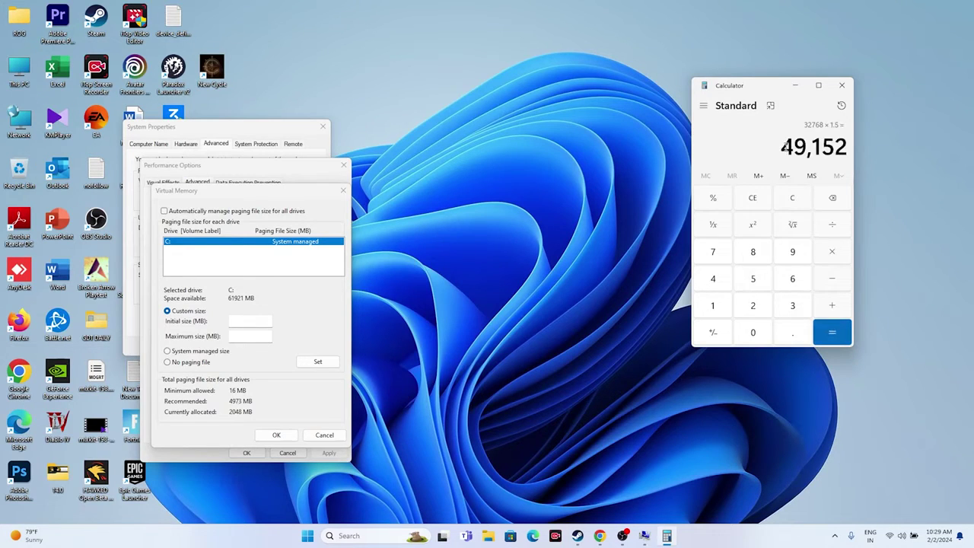
{"action": "left_click_drag", "start_coordinate": [783, 147], "coordinate": [868, 151]}
{"action": "right_click", "coordinate": [837, 151]}
{"action": "left_click", "coordinate": [860, 159]}
{"action": "right_click", "coordinate": [262, 321]}
{"action": "left_click", "coordinate": [291, 368]}
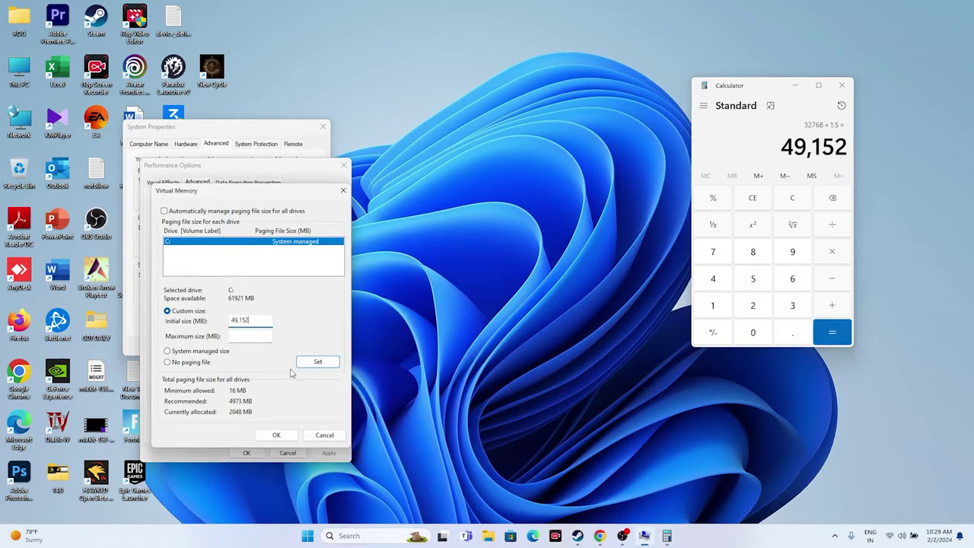
Step: Clear the calculator, multiply 32 by 1024 again, and multiply the result by 3
{"action": "left_click", "coordinate": [753, 199]}
{"action": "left_click", "coordinate": [790, 311]}
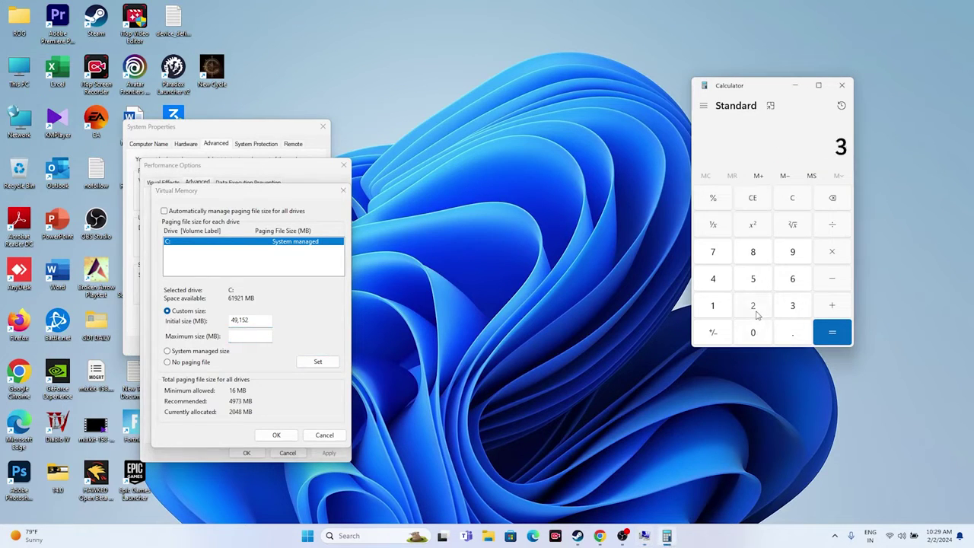
{"action": "left_click", "coordinate": [755, 311]}
{"action": "left_click", "coordinate": [831, 254]}
{"action": "left_click", "coordinate": [712, 306]}
{"action": "left_click", "coordinate": [752, 333]}
{"action": "left_click", "coordinate": [752, 305]}
{"action": "left_click", "coordinate": [713, 278]}
{"action": "left_click", "coordinate": [832, 333]}
{"action": "left_click", "coordinate": [832, 253]}
{"action": "left_click", "coordinate": [793, 305]}
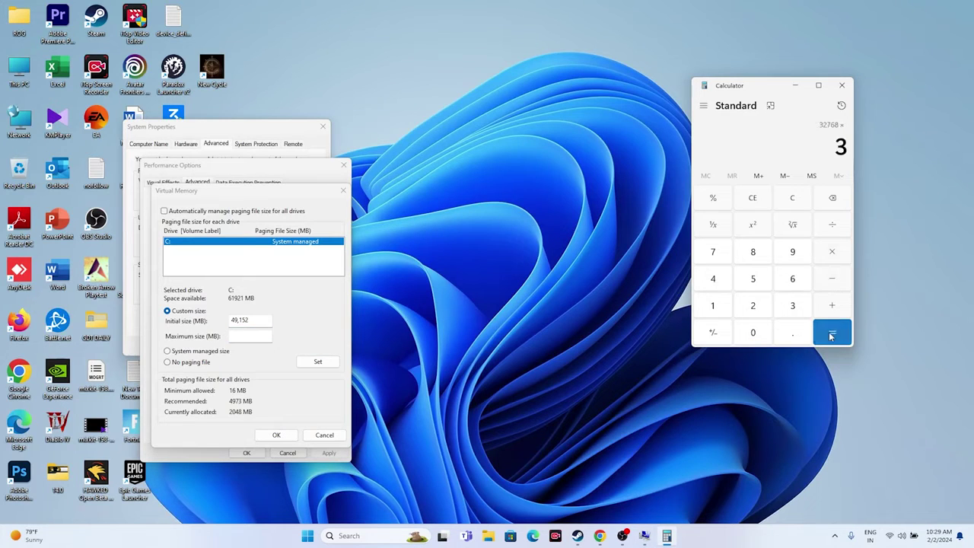
{"action": "left_click", "coordinate": [831, 332]}
Step: Copy 98,304 from the calculator into the paging file's maximum size
{"action": "left_click_drag", "start_coordinate": [777, 147], "coordinate": [846, 147]}
{"action": "right_click", "coordinate": [843, 148]}
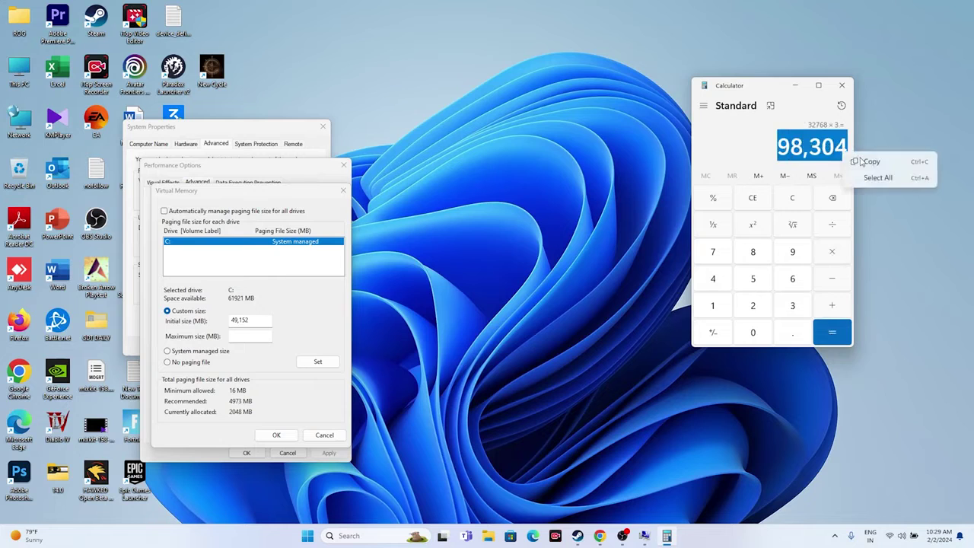
{"action": "left_click", "coordinate": [867, 161]}
{"action": "right_click", "coordinate": [261, 336]}
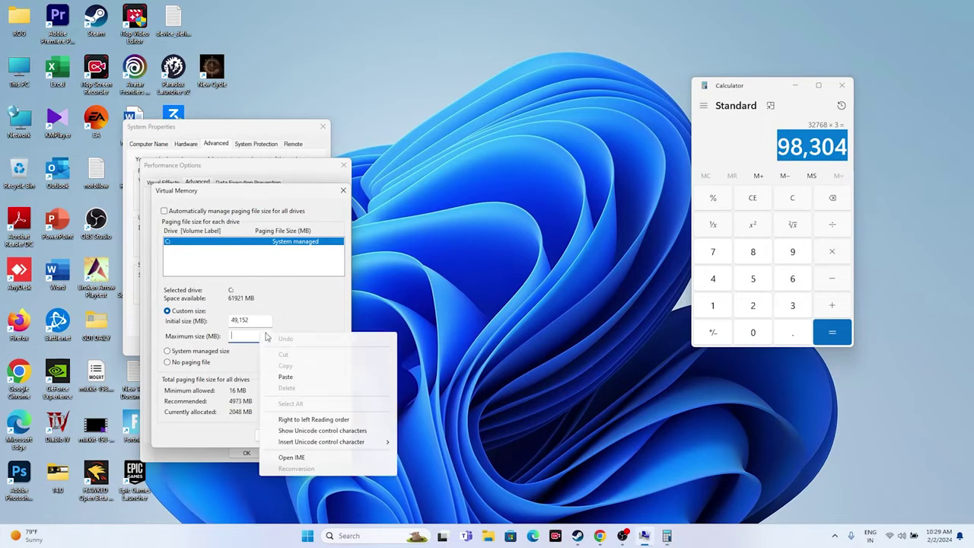
{"action": "left_click", "coordinate": [298, 378]}
Step: Confirm the virtual memory and performance options, and close System Properties and Calculator
{"action": "left_click", "coordinate": [275, 434]}
{"action": "left_click", "coordinate": [246, 453]}
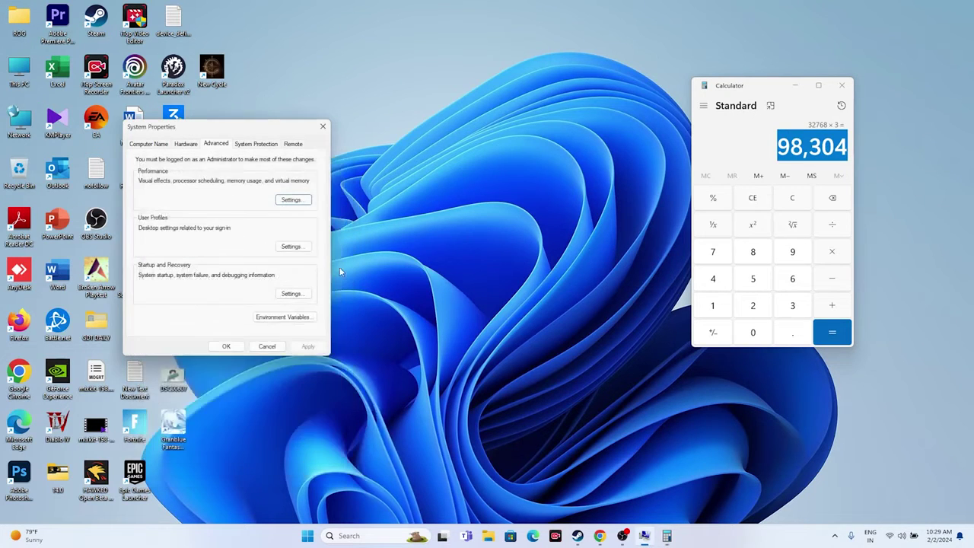
{"action": "left_click", "coordinate": [323, 126]}
{"action": "left_click", "coordinate": [842, 85]}
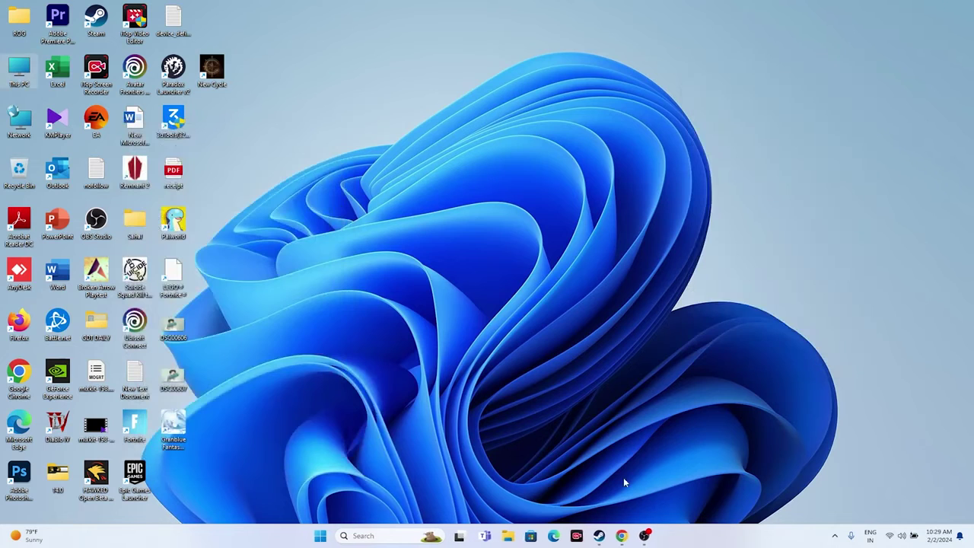
Step: Open Windows Update in Settings, check for updates, and close Settings
{"action": "left_click", "coordinate": [600, 536]}
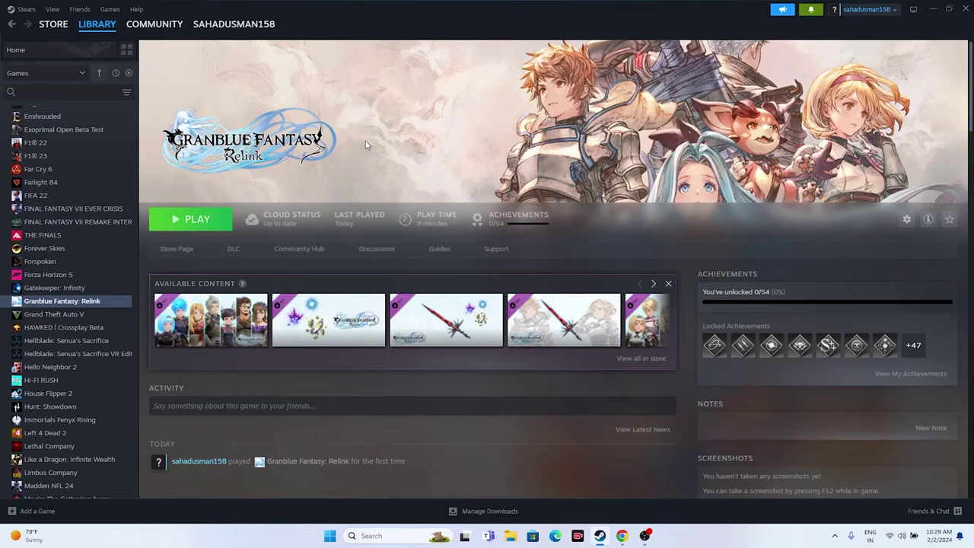
{"action": "left_click", "coordinate": [929, 8]}
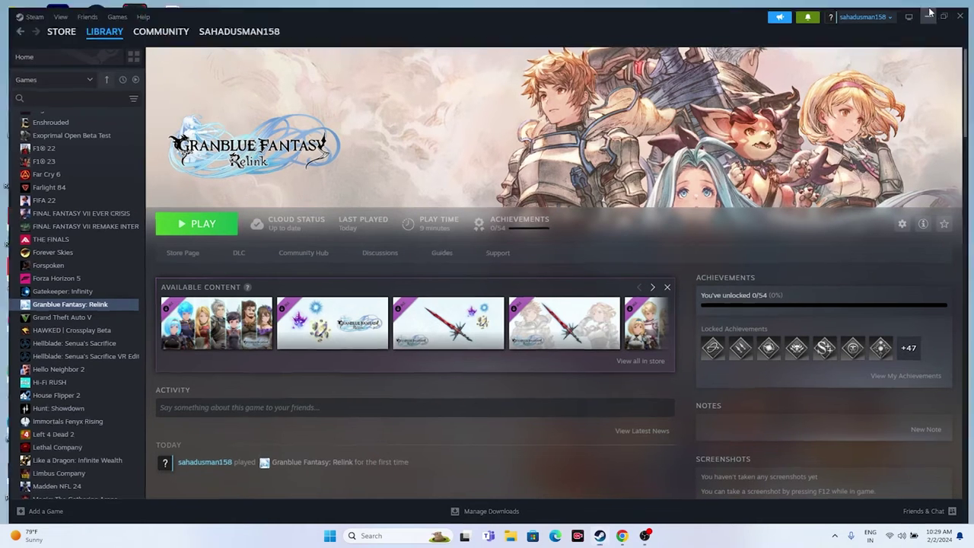
{"action": "left_click", "coordinate": [384, 535]}
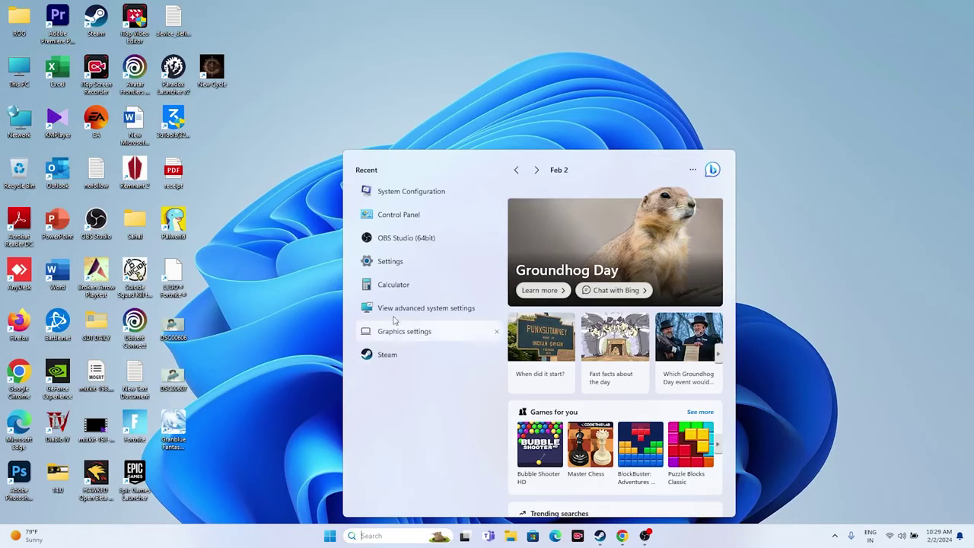
{"action": "left_click", "coordinate": [395, 268]}
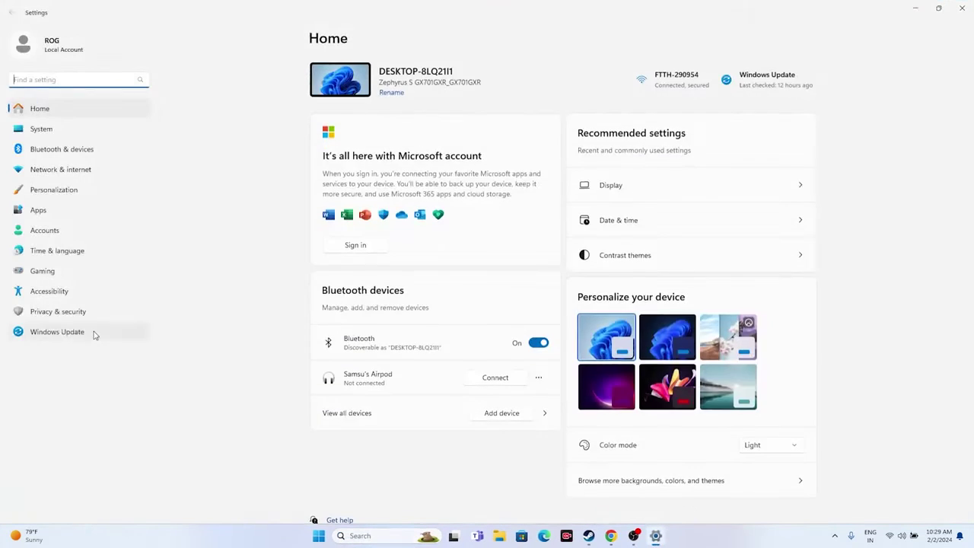
{"action": "left_click", "coordinate": [96, 333]}
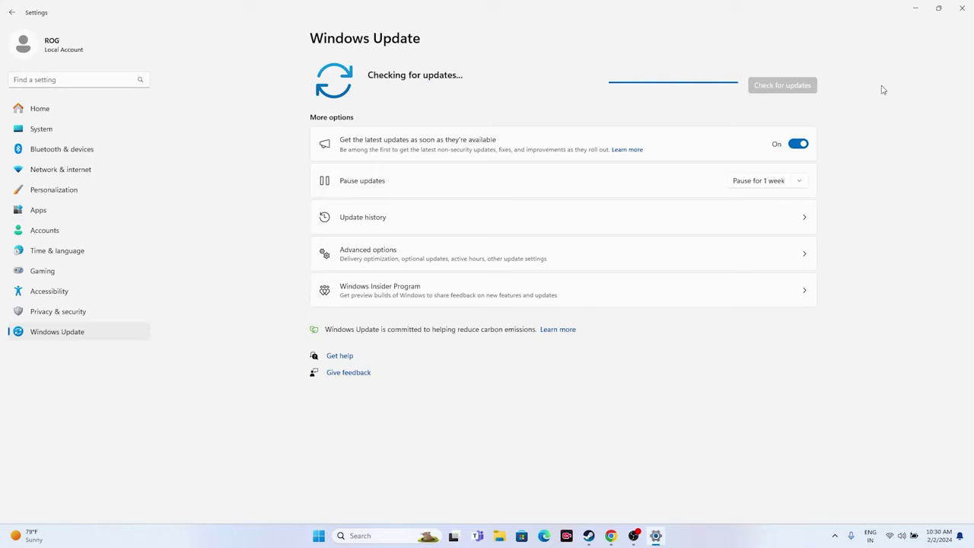
{"action": "left_click", "coordinate": [961, 9]}
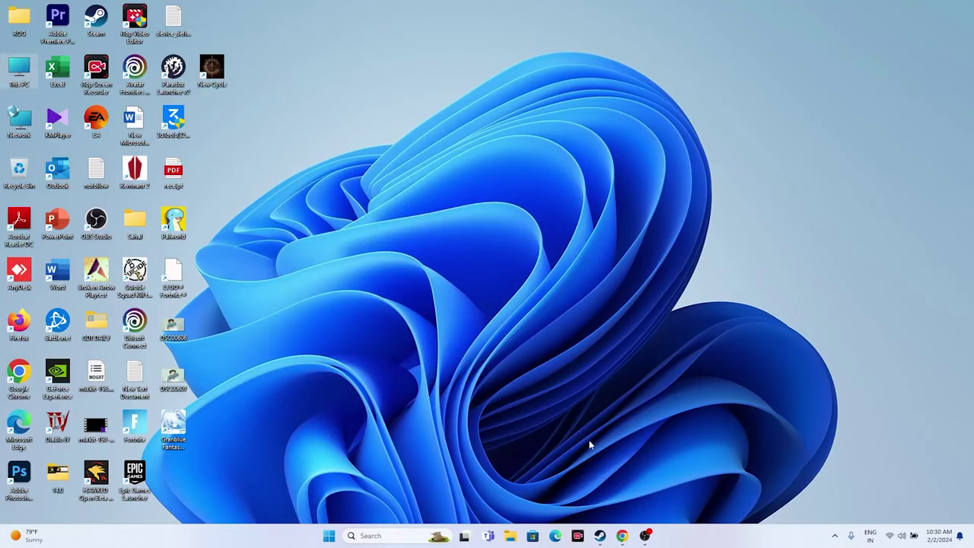
Step: Switch to Chrome, show the Official GeForce Drivers page, and decline its push notifications
{"action": "left_click", "coordinate": [601, 537]}
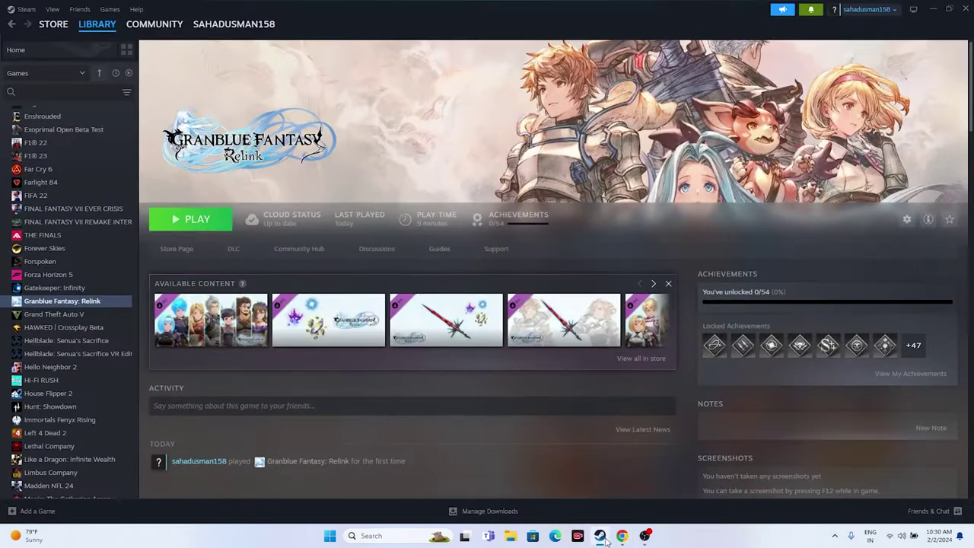
{"action": "left_click", "coordinate": [622, 537]}
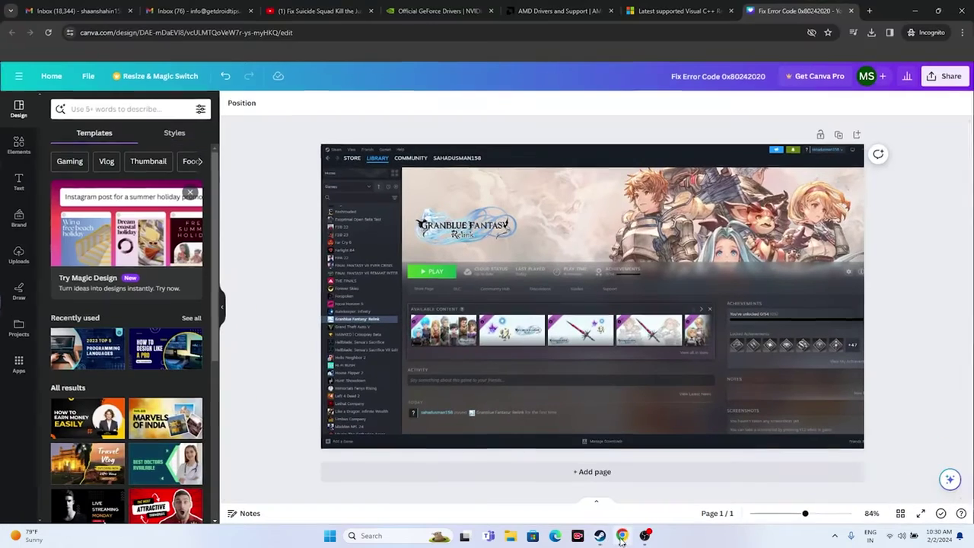
{"action": "left_click", "coordinate": [432, 9]}
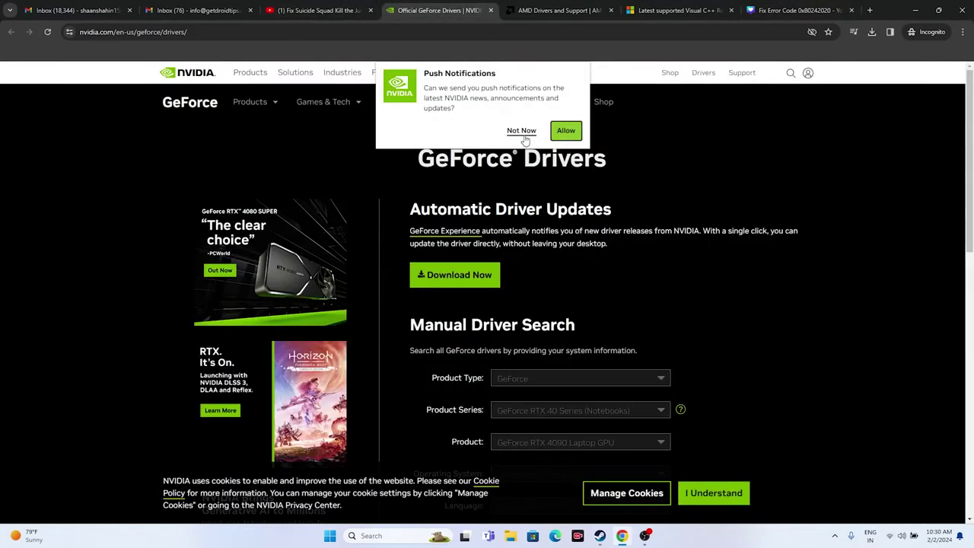
{"action": "left_click", "coordinate": [523, 132]}
{"action": "left_click", "coordinate": [509, 14]}
{"action": "left_click", "coordinate": [441, 10]}
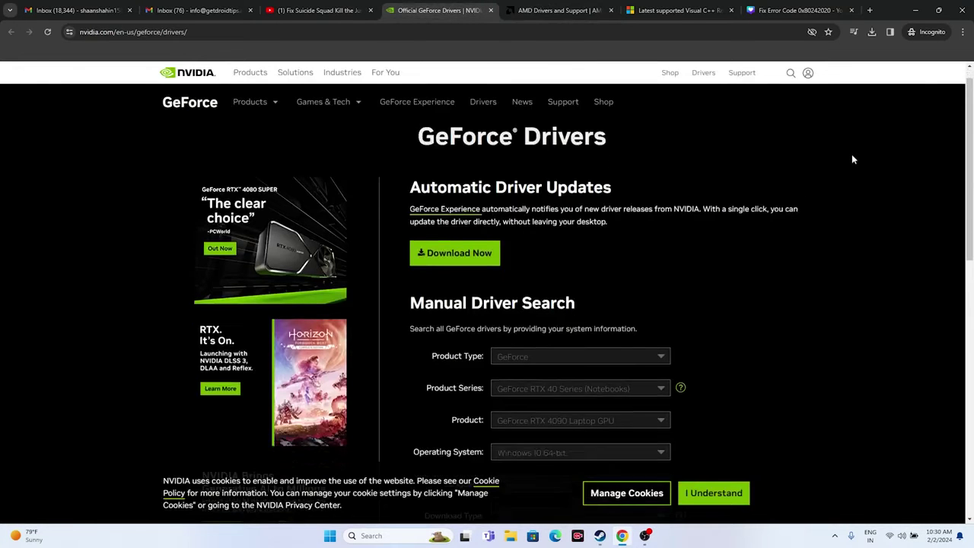
Step: In the manual driver search, choose GeForce, GeForce RTX 40 Series (Notebooks), and GeForce RTX 4090 Laptop GPU
{"action": "scroll", "coordinate": [851, 157], "scroll_direction": "down", "scroll_amount": 3}
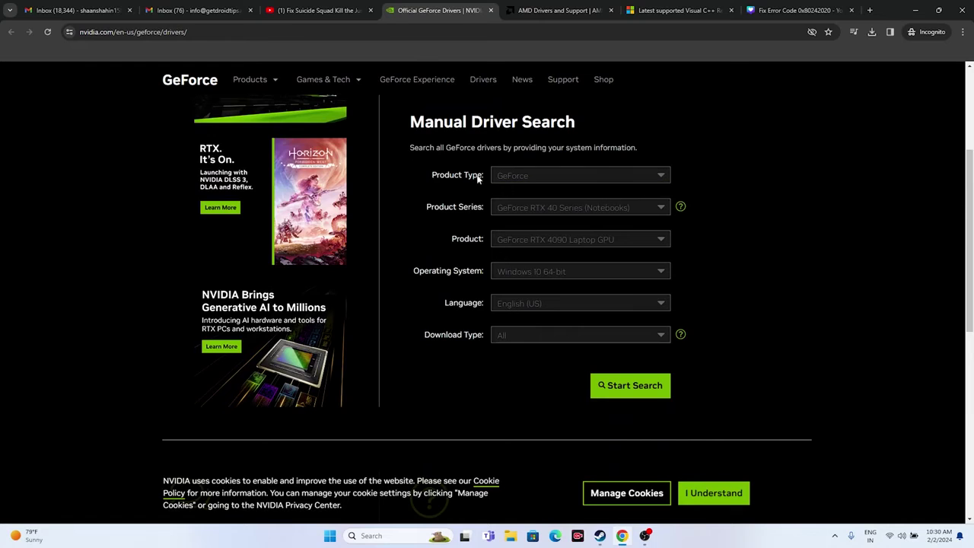
{"action": "left_click", "coordinate": [515, 177]}
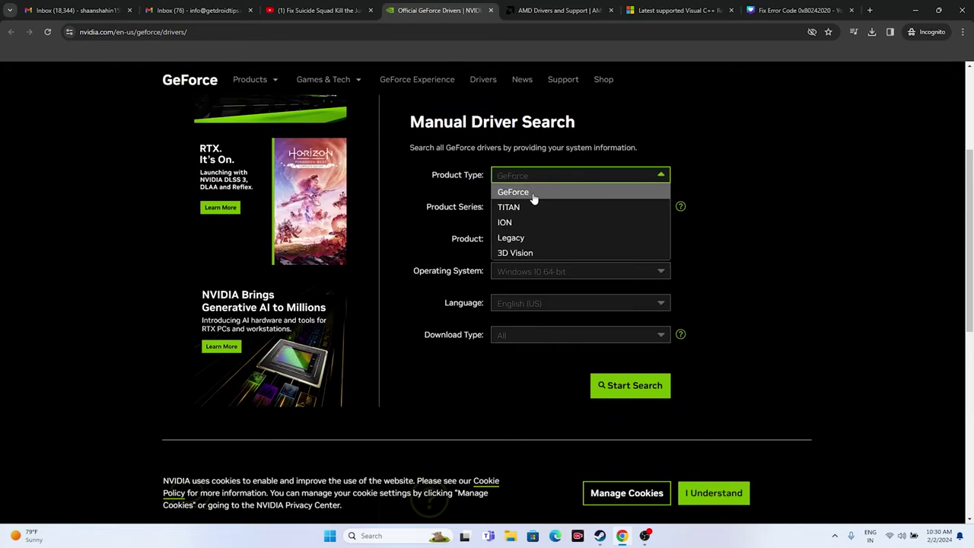
{"action": "left_click", "coordinate": [534, 195]}
{"action": "left_click", "coordinate": [534, 208]}
{"action": "left_click", "coordinate": [539, 225]}
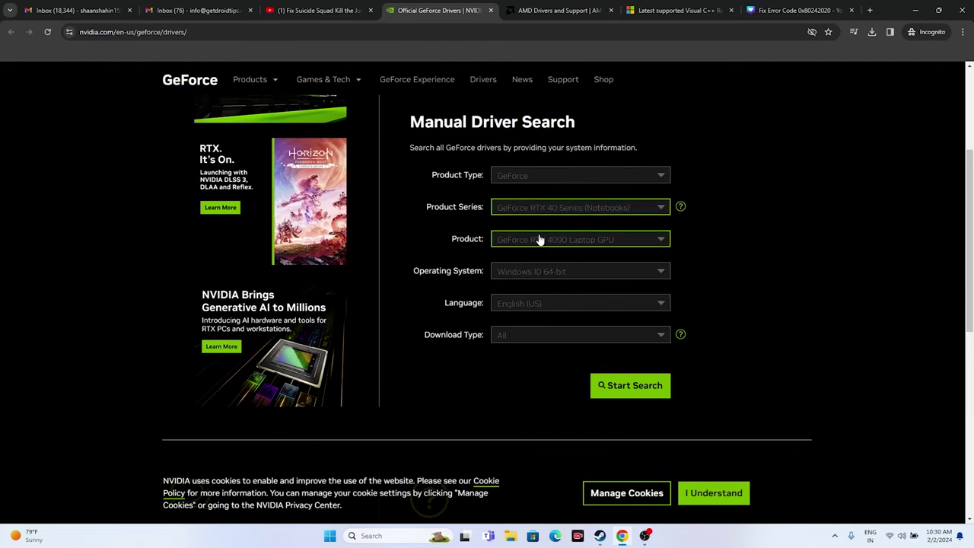
{"action": "left_click", "coordinate": [539, 241]}
{"action": "left_click", "coordinate": [556, 256]}
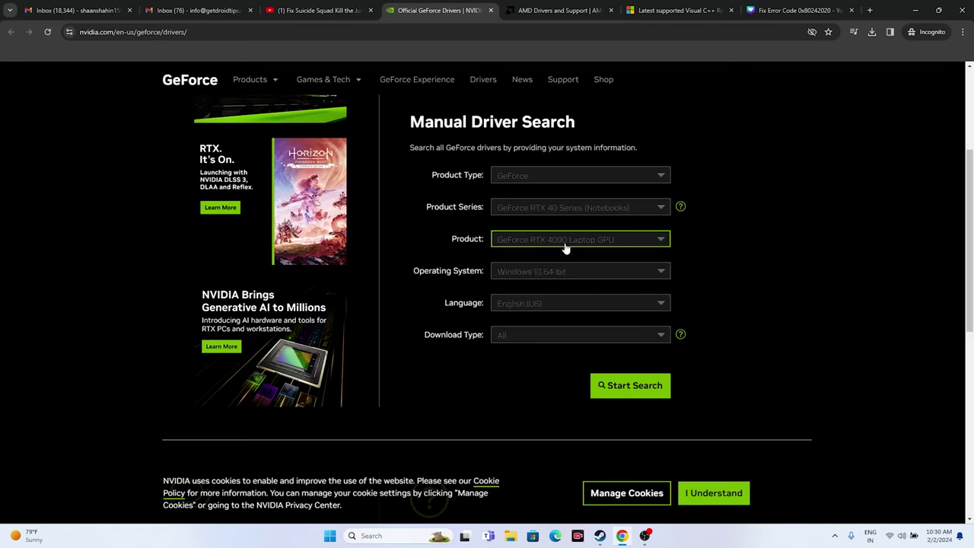
Step: Set the operating system to Windows 11, keep English (US), and search for matching drivers
{"action": "left_click", "coordinate": [559, 268]}
{"action": "left_click", "coordinate": [550, 302]}
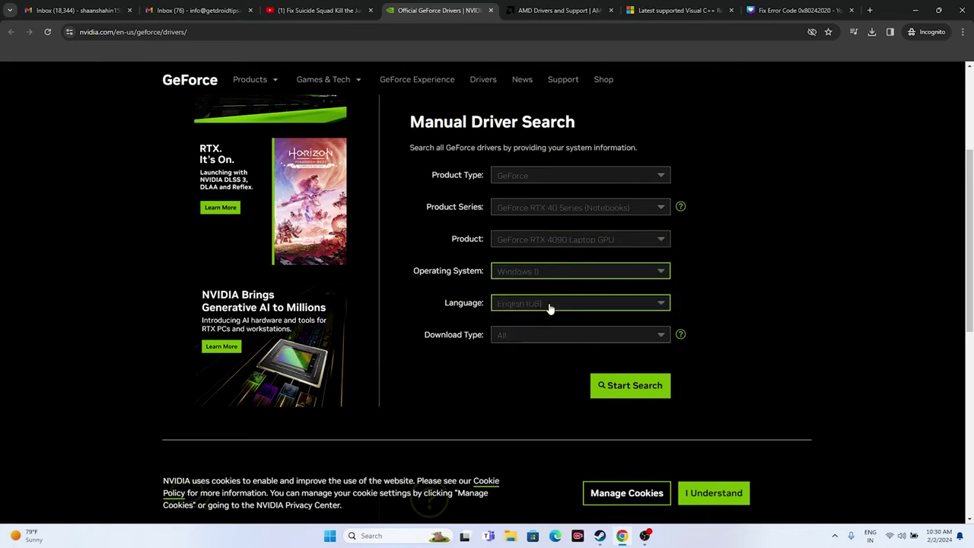
{"action": "left_click", "coordinate": [602, 390]}
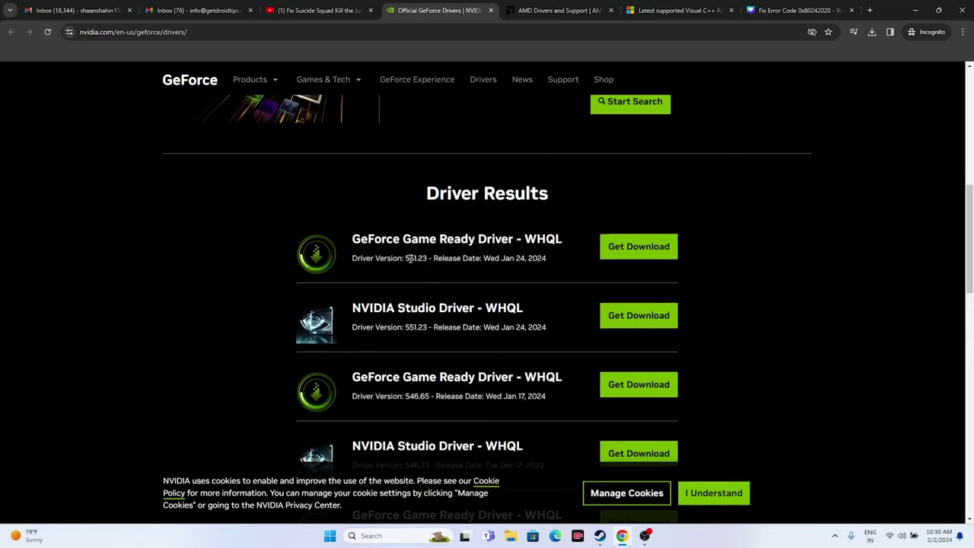
Step: Highlight the version number of the newest GeForce Game Ready Driver in the driver results
{"action": "left_click_drag", "start_coordinate": [406, 258], "coordinate": [426, 258]}
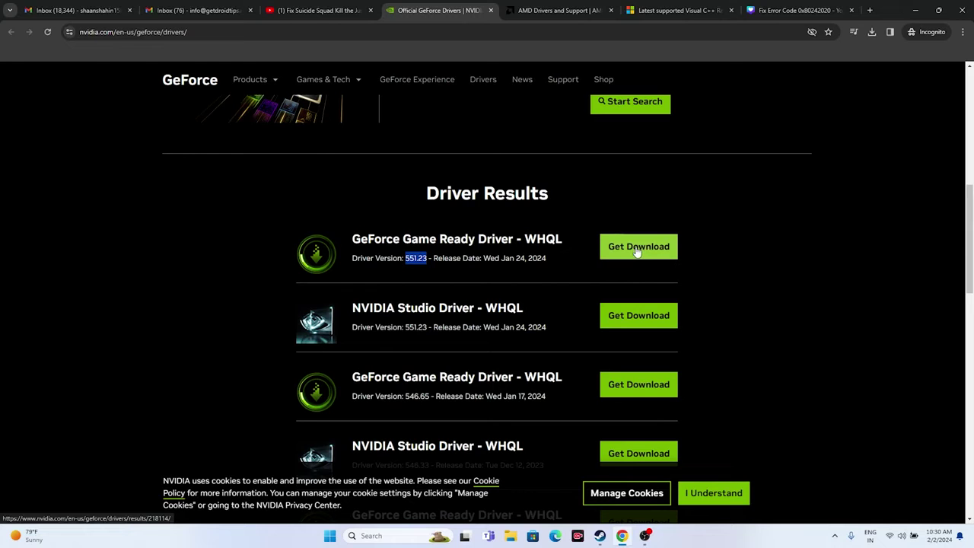
Step: On the AMD Drivers and Support page, choose Graphics, AMD Radeon RX 7000S Series, and AMD Radeon RX 7600S, and submit the selection
{"action": "left_click", "coordinate": [563, 10]}
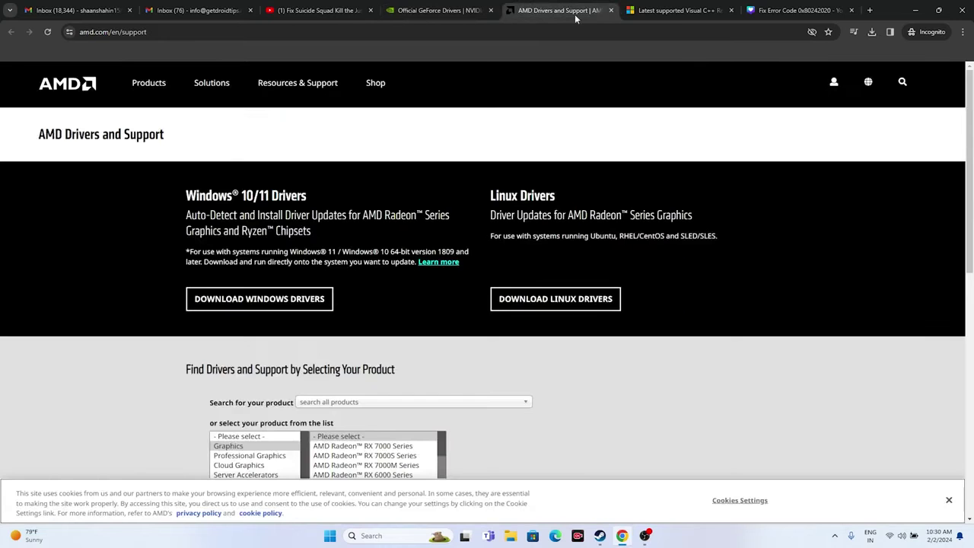
{"action": "scroll", "coordinate": [272, 297], "scroll_direction": "down", "scroll_amount": 2}
{"action": "left_click", "coordinate": [273, 296]}
{"action": "left_click", "coordinate": [352, 304]}
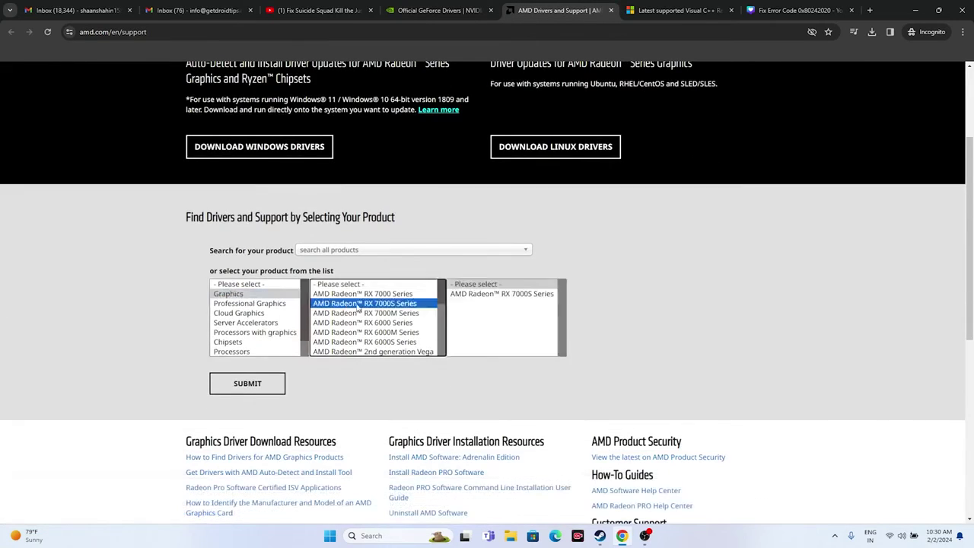
{"action": "left_click", "coordinate": [478, 294]}
{"action": "left_click", "coordinate": [592, 304]}
{"action": "left_click", "coordinate": [225, 385]}
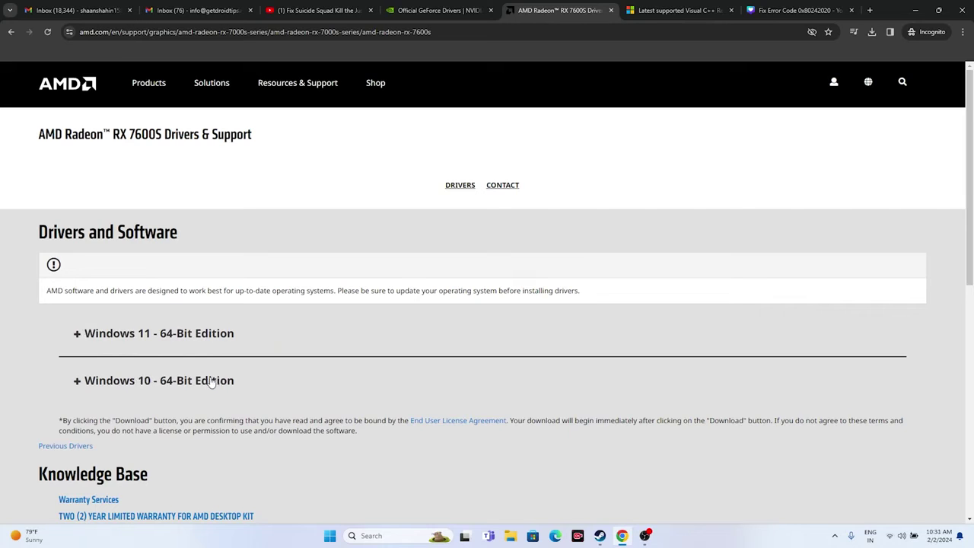
Step: Review the X64 and X86 downloads on Microsoft's Visual C++ Redistributable page, and minimize Chrome to return to Steam
{"action": "left_click", "coordinate": [647, 9]}
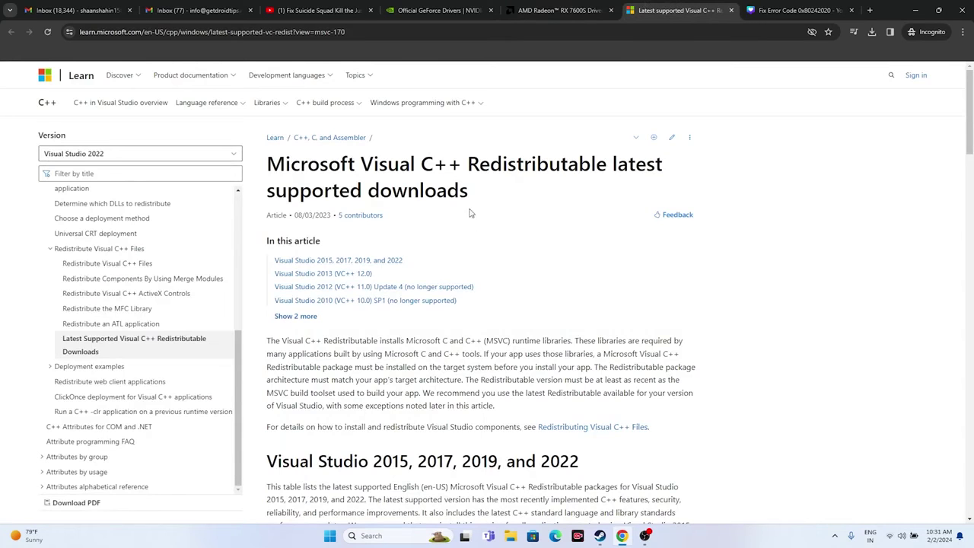
{"action": "left_click_drag", "start_coordinate": [472, 197], "coordinate": [268, 163]}
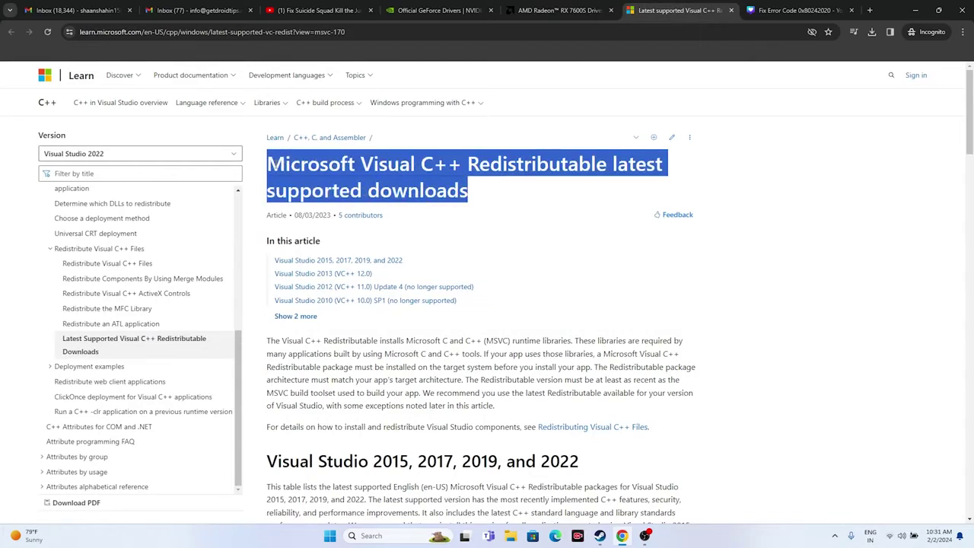
{"action": "left_click", "coordinate": [488, 204]}
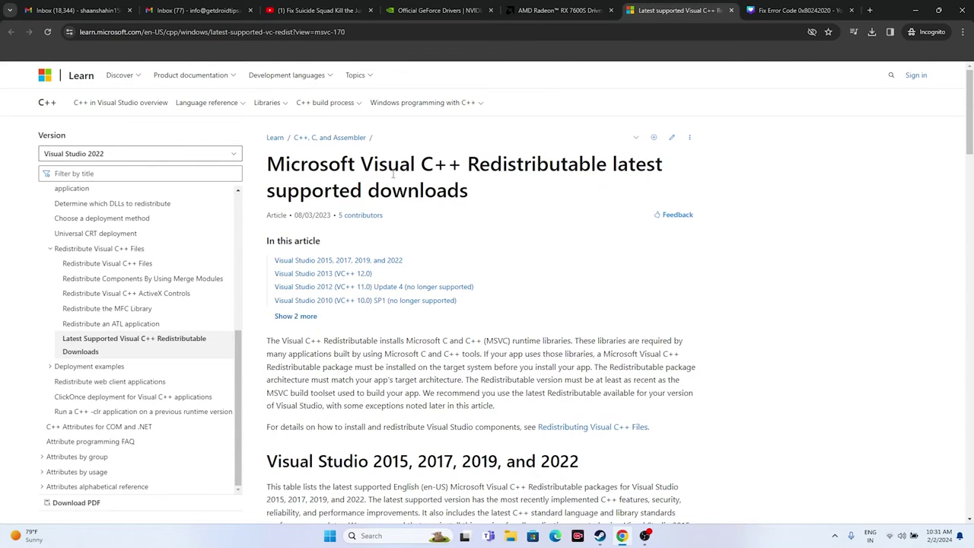
{"action": "scroll", "coordinate": [492, 173], "scroll_direction": "down", "scroll_amount": 5}
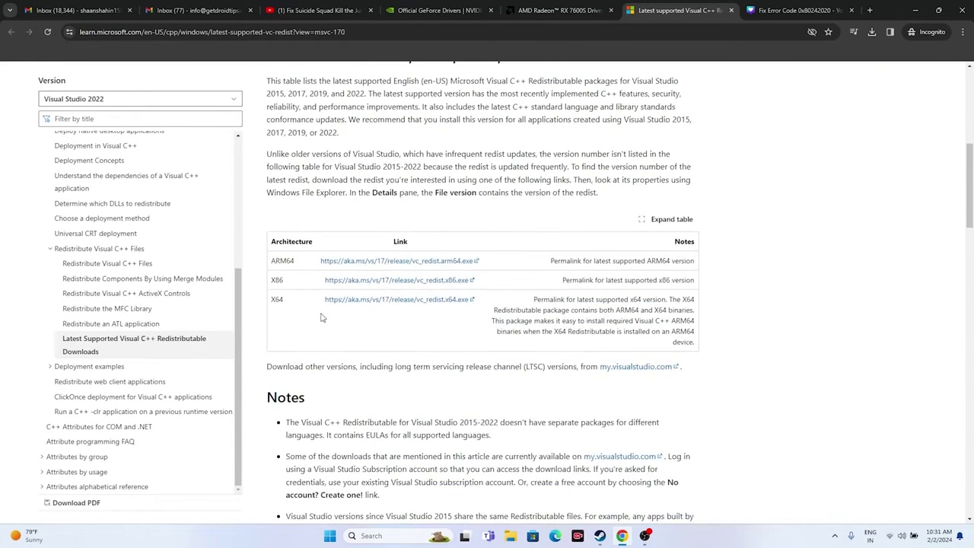
{"action": "left_click_drag", "start_coordinate": [273, 299], "coordinate": [287, 304]}
{"action": "left_click_drag", "start_coordinate": [272, 280], "coordinate": [296, 284]}
{"action": "left_click", "coordinate": [369, 346]}
{"action": "left_click", "coordinate": [914, 16]}
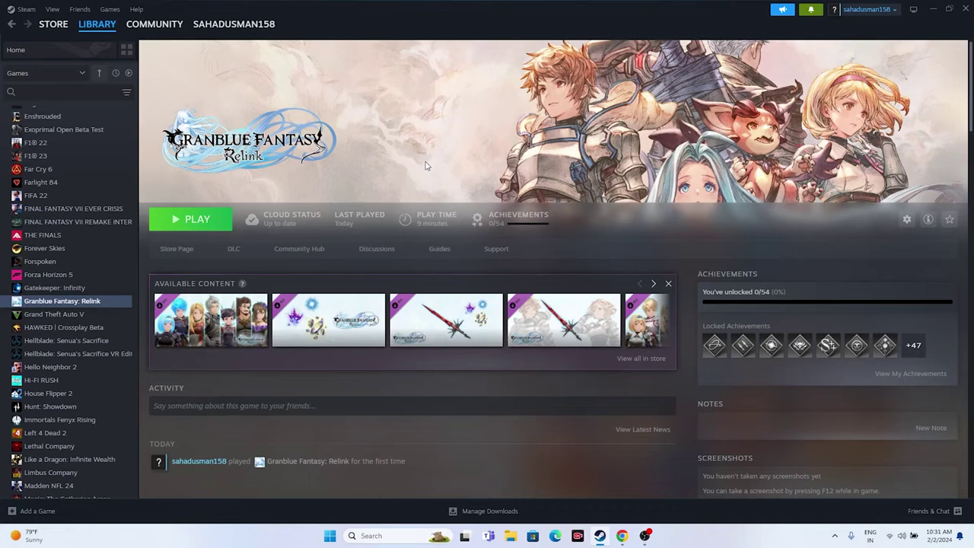
Step: Show the Uninstall option among the management options for Granblue Fantasy: Relink, and dismiss it without uninstalling
{"action": "right_click", "coordinate": [65, 304]}
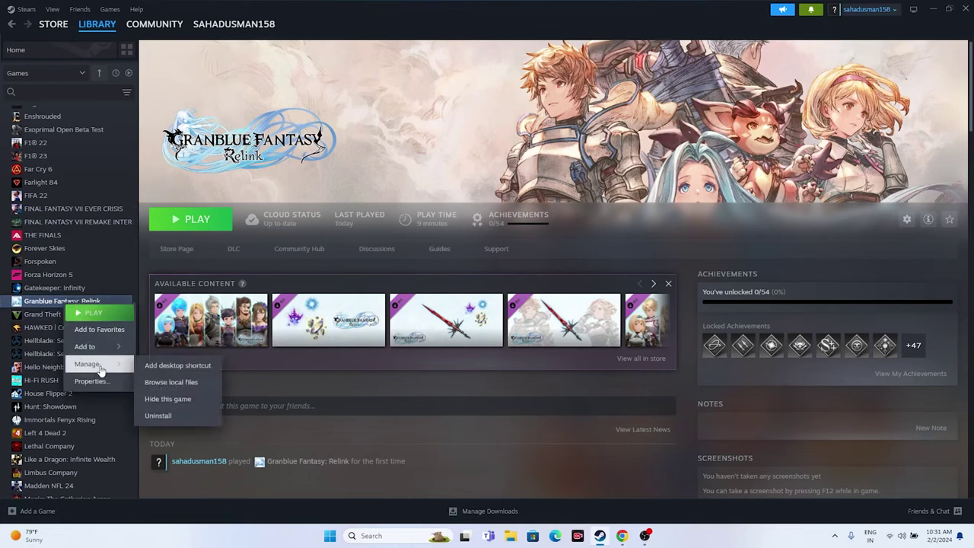
{"action": "mouse_move", "coordinate": [97, 366]}
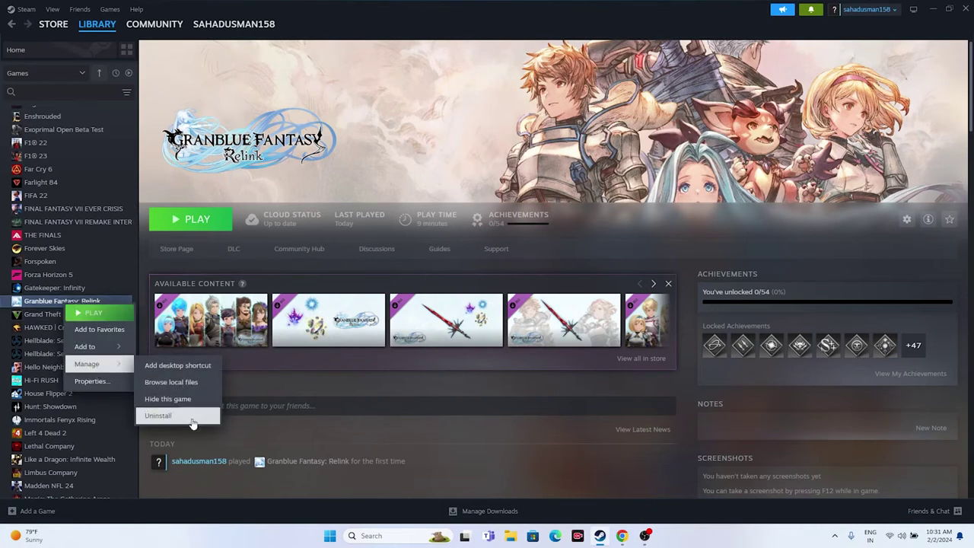
{"action": "left_click", "coordinate": [347, 428]}
Step: Open This PC in File Explorer to check which drives are available for reinstalling the game, and close the window
{"action": "left_click", "coordinate": [510, 536]}
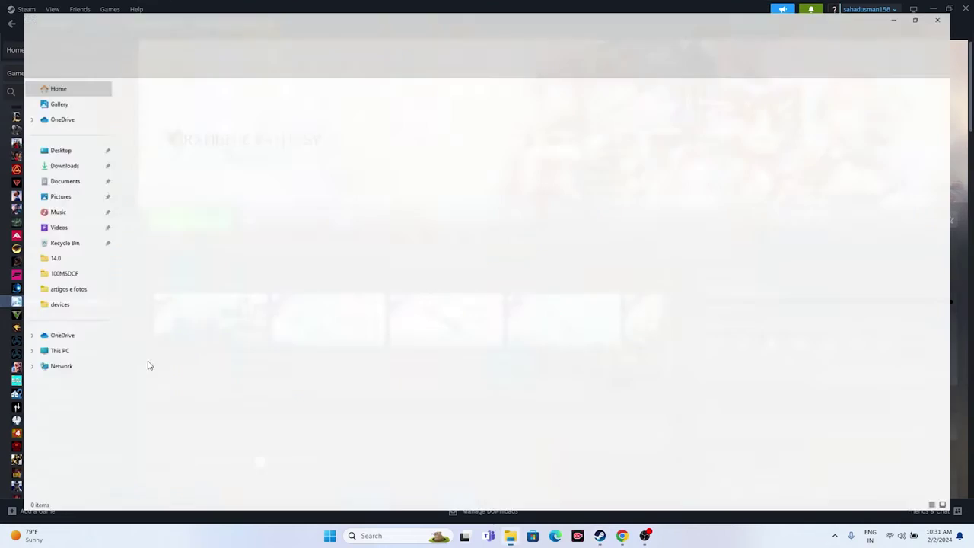
{"action": "left_click", "coordinate": [66, 355]}
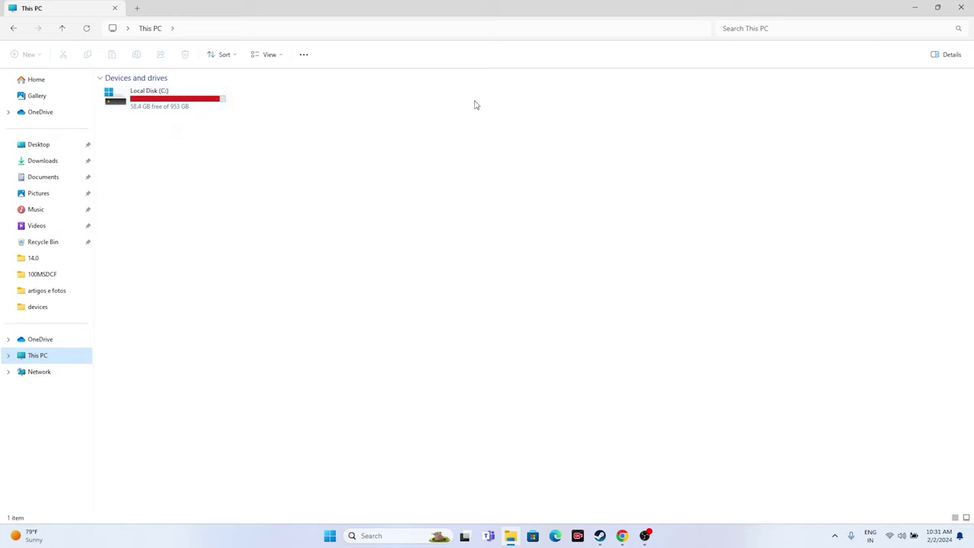
{"action": "left_click", "coordinate": [961, 7]}
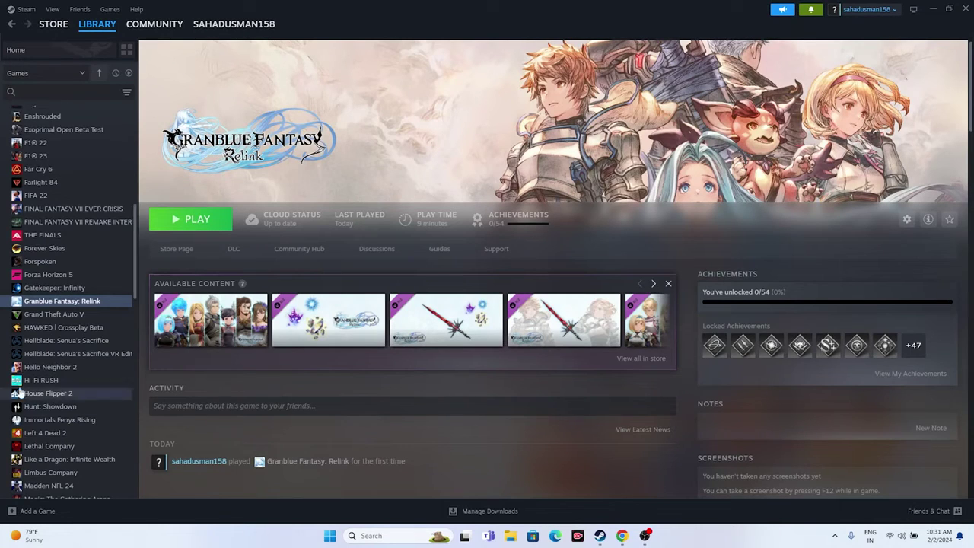
Step: Verify the integrity of Granblue Fantasy: Relink's installed game files in Steam, and close its properties
{"action": "right_click", "coordinate": [82, 303]}
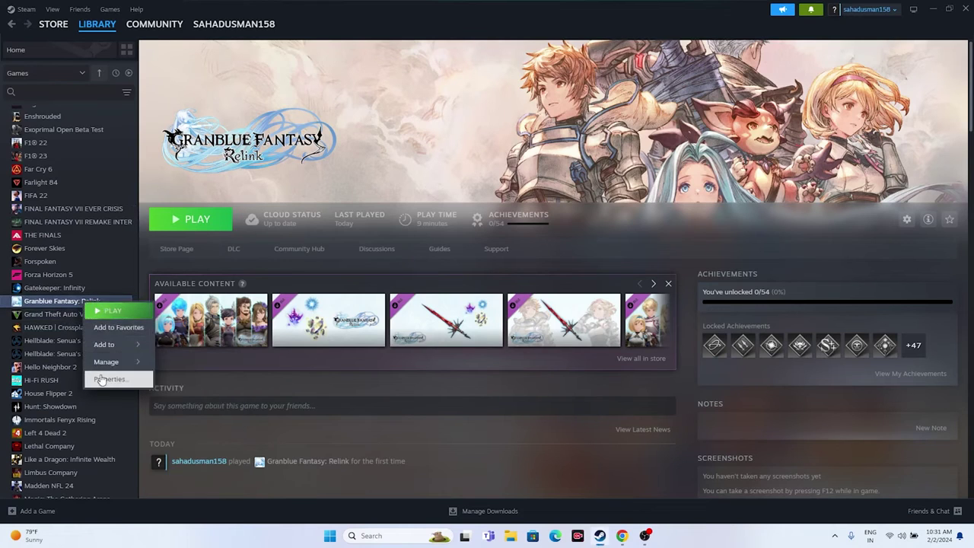
{"action": "left_click", "coordinate": [108, 379]}
{"action": "left_click", "coordinate": [328, 214]}
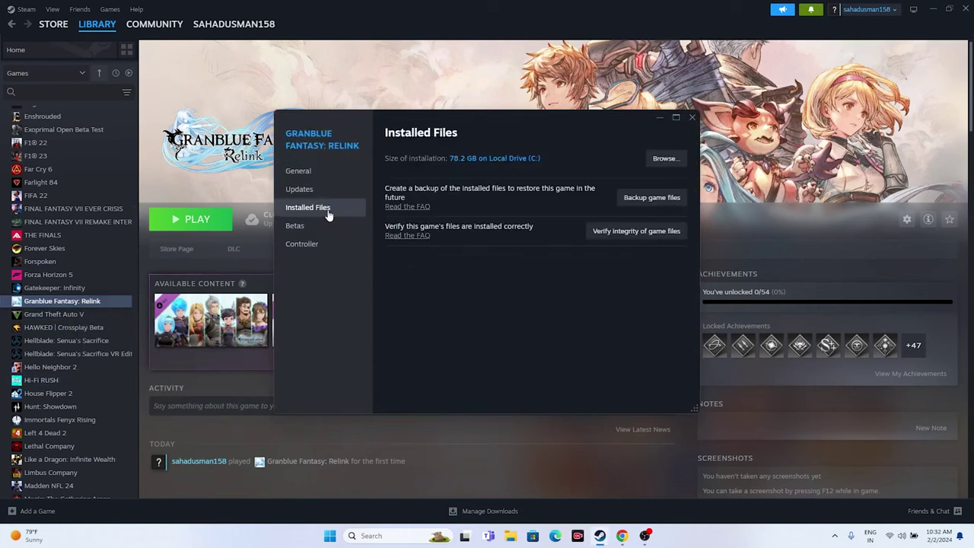
{"action": "left_click", "coordinate": [635, 231]}
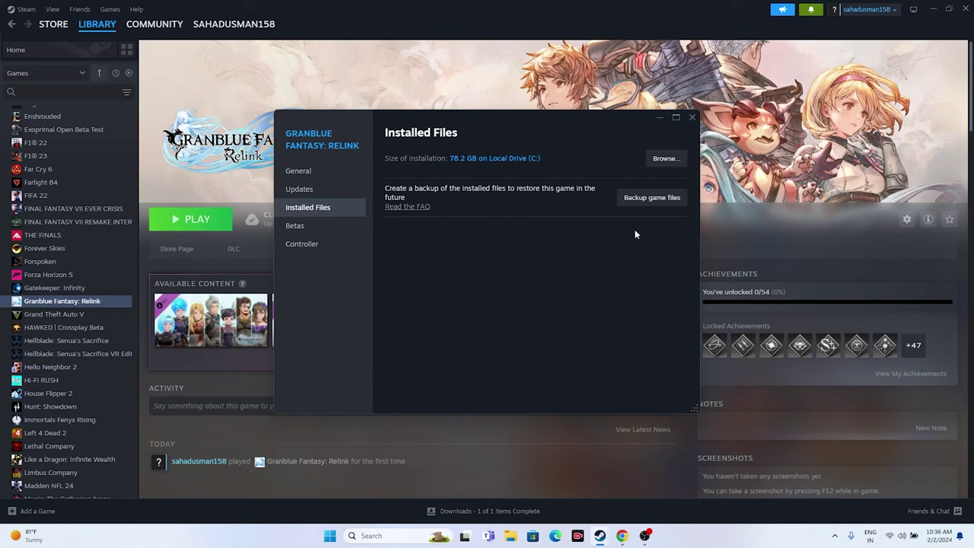
{"action": "left_click", "coordinate": [692, 118]}
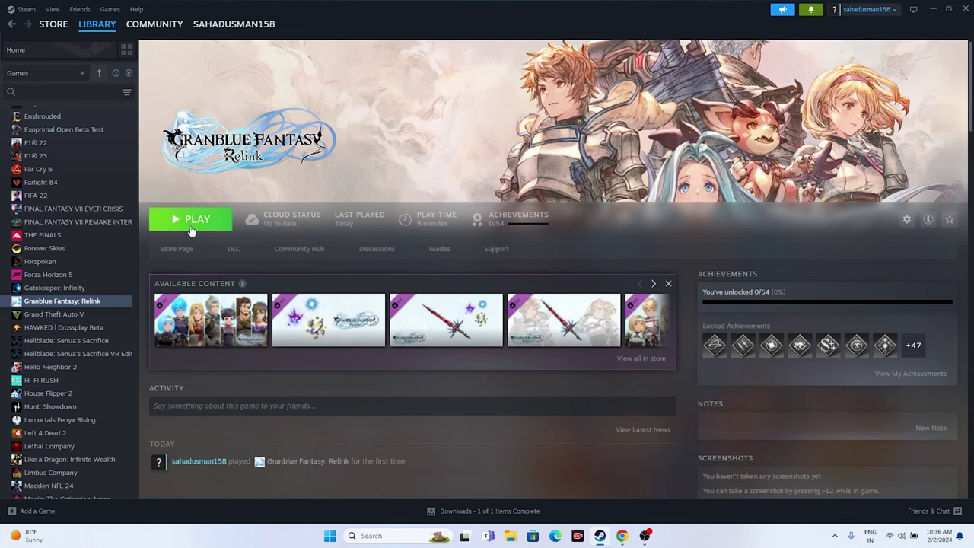